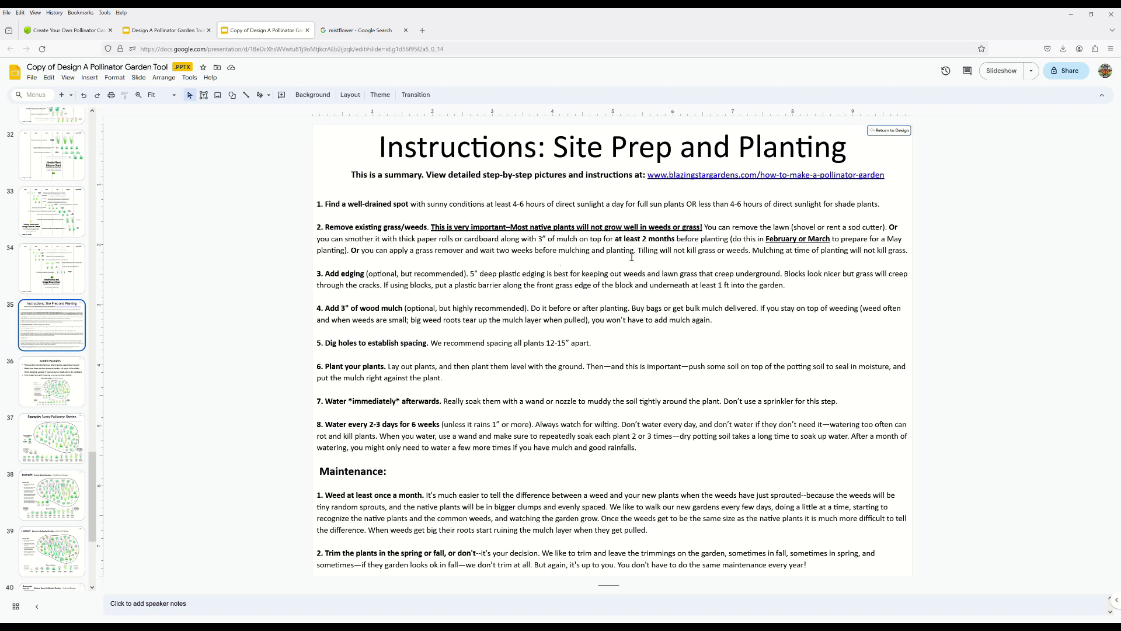
Open the linked blazingstargardens.com pollinator garden guide, review its site preparation and edging instructions, and return to the presentation
left_click(730, 182)
left_click(717, 193)
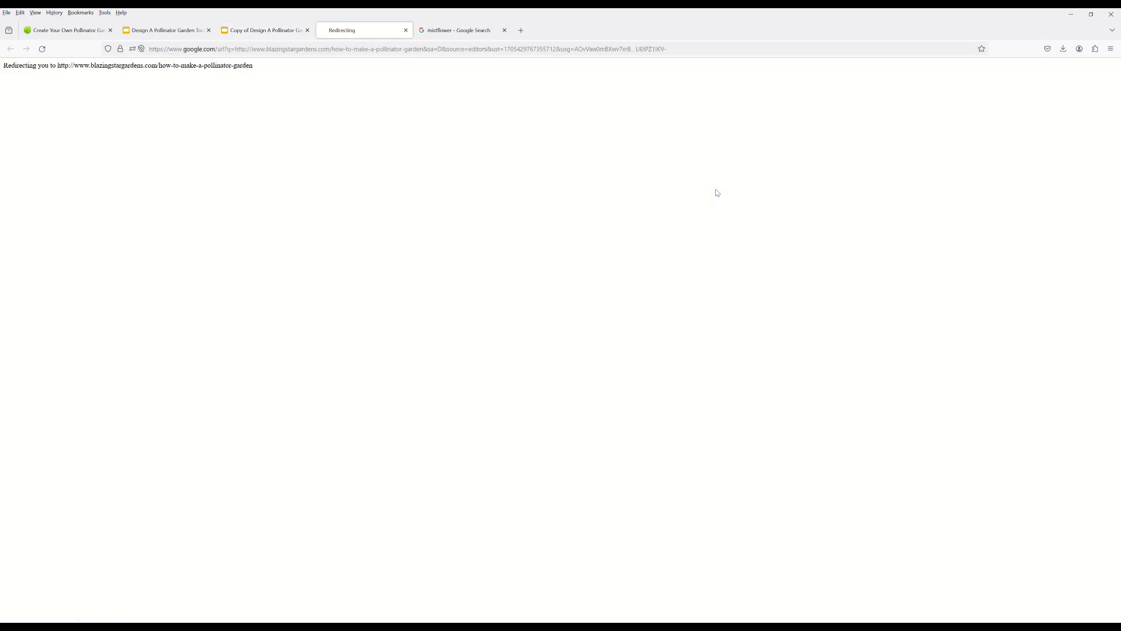
scroll(512, 320, "down", 15)
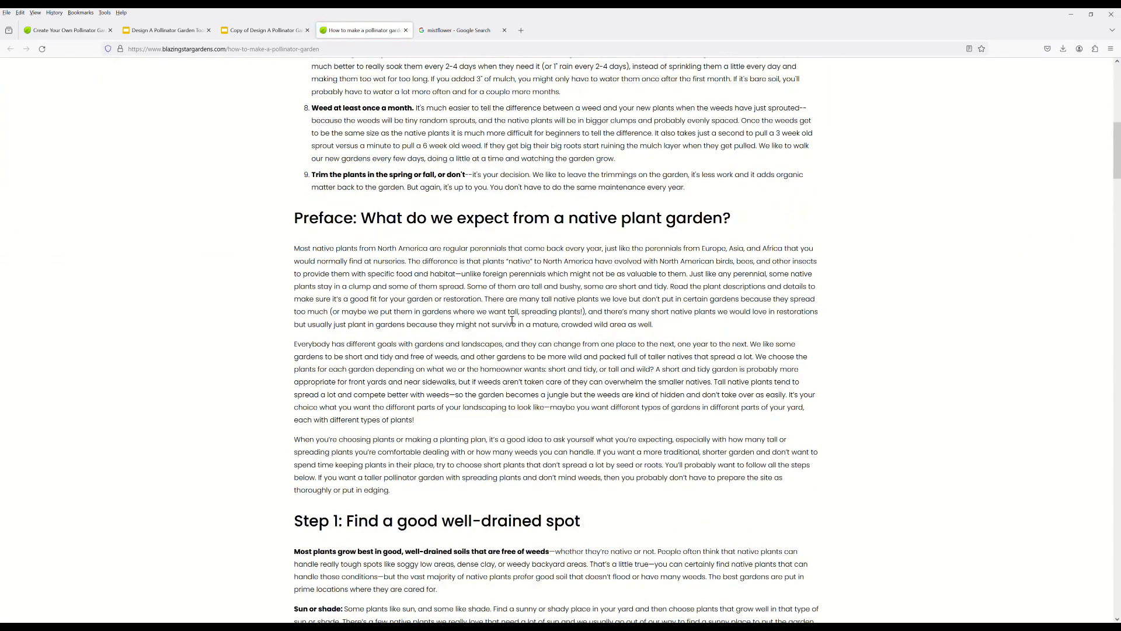
scroll(511, 320, "down", 20)
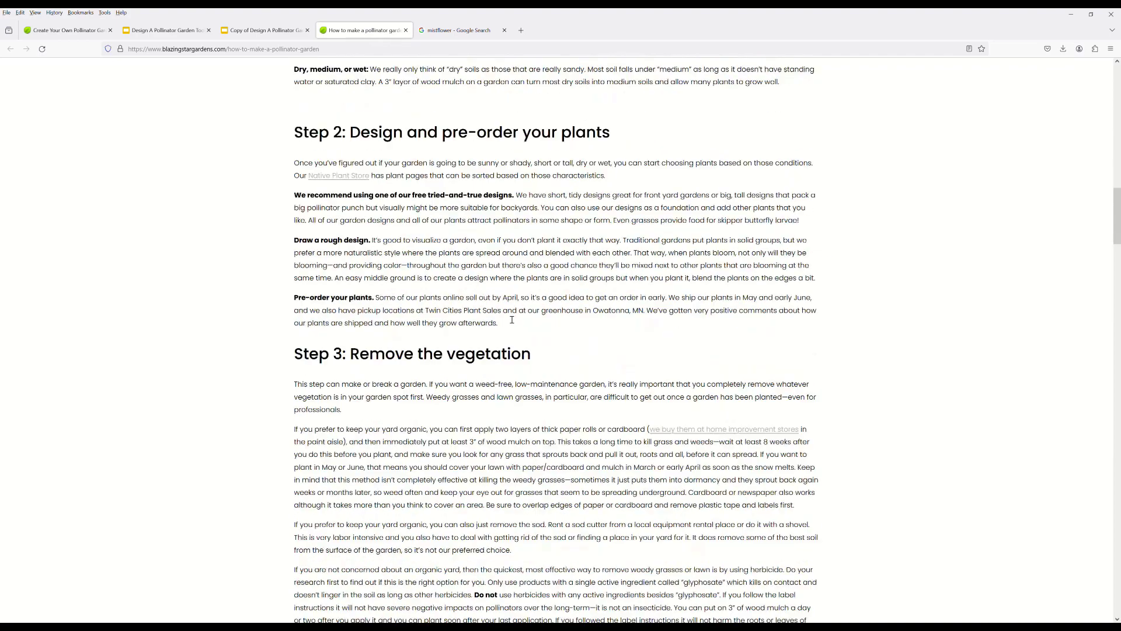
scroll(507, 318, "down", 8)
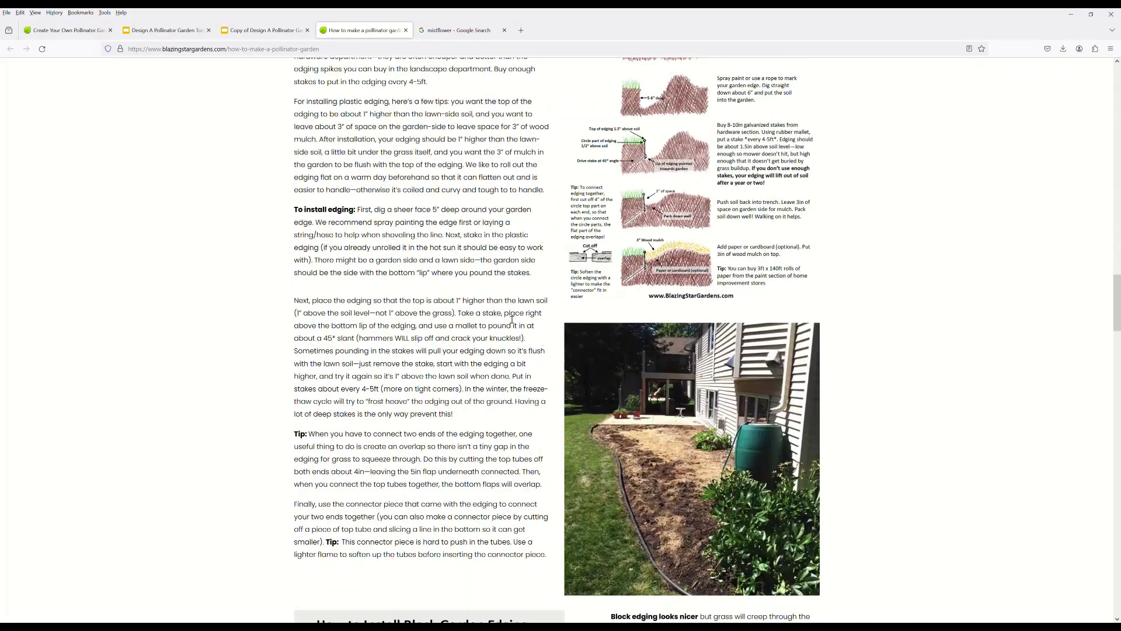
scroll(512, 320, "down", 3)
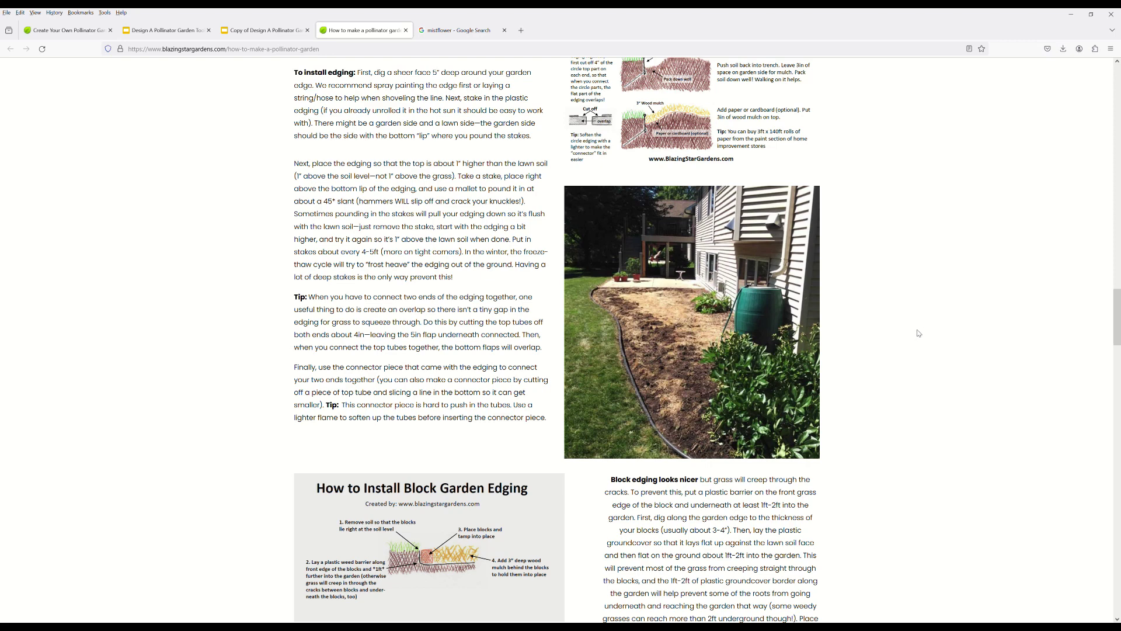
key("ctrl+w")
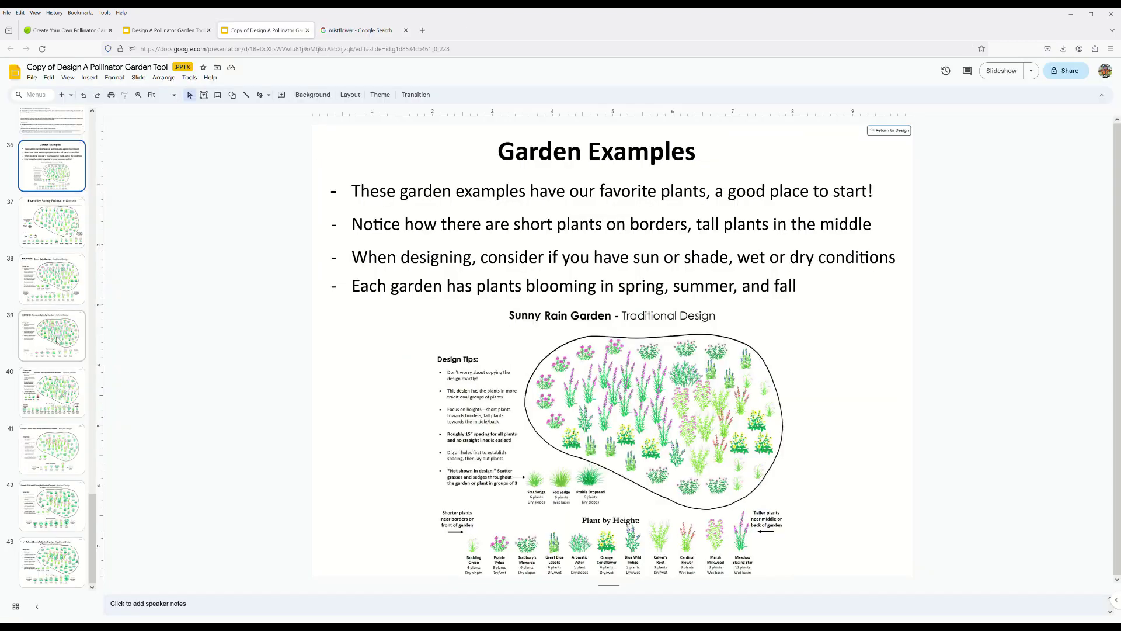
Copy the rectangle from the Garden Shapes slide onto the Create Your Garden Design Here slide and place it mid-grid, right of centre
left_click(53, 295)
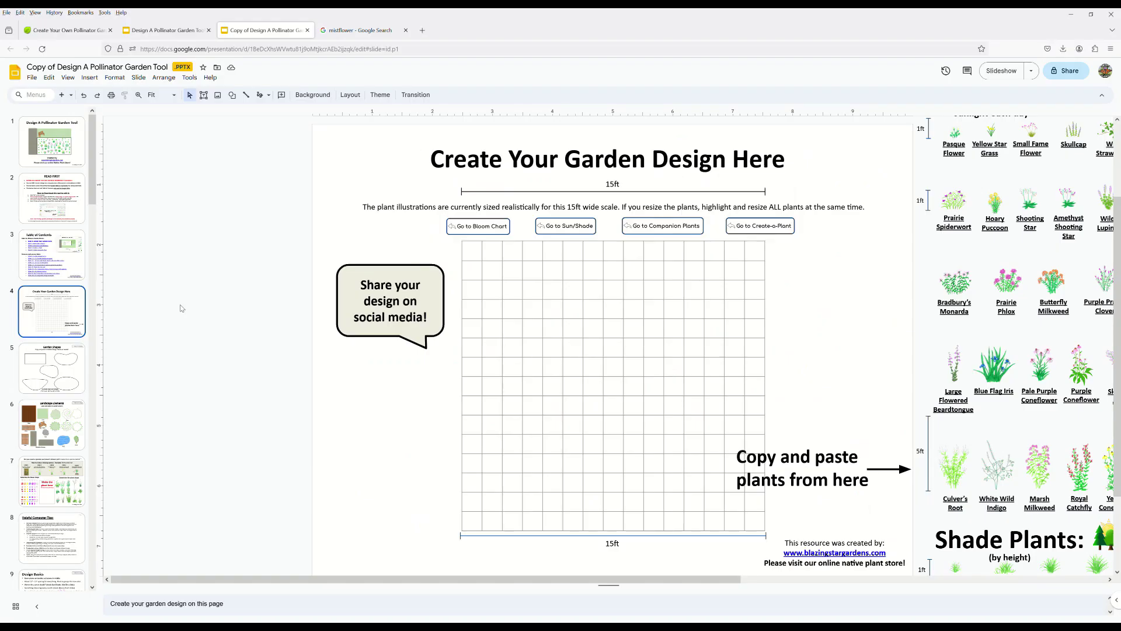
left_click(71, 371)
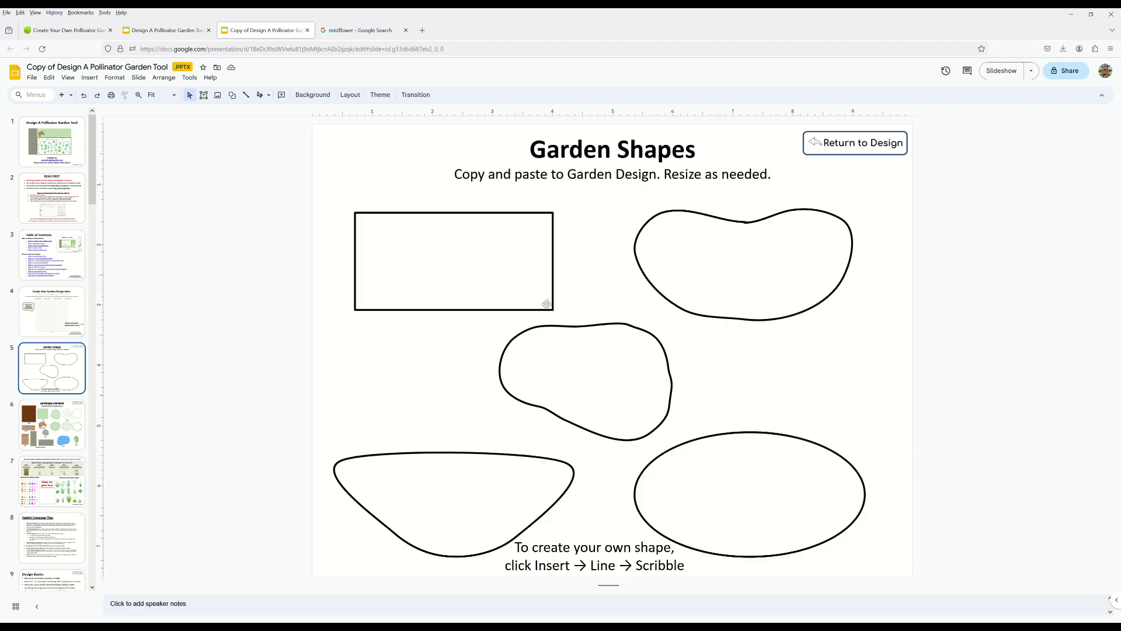
left_click(556, 300)
key("ctrl+c")
left_click(72, 312)
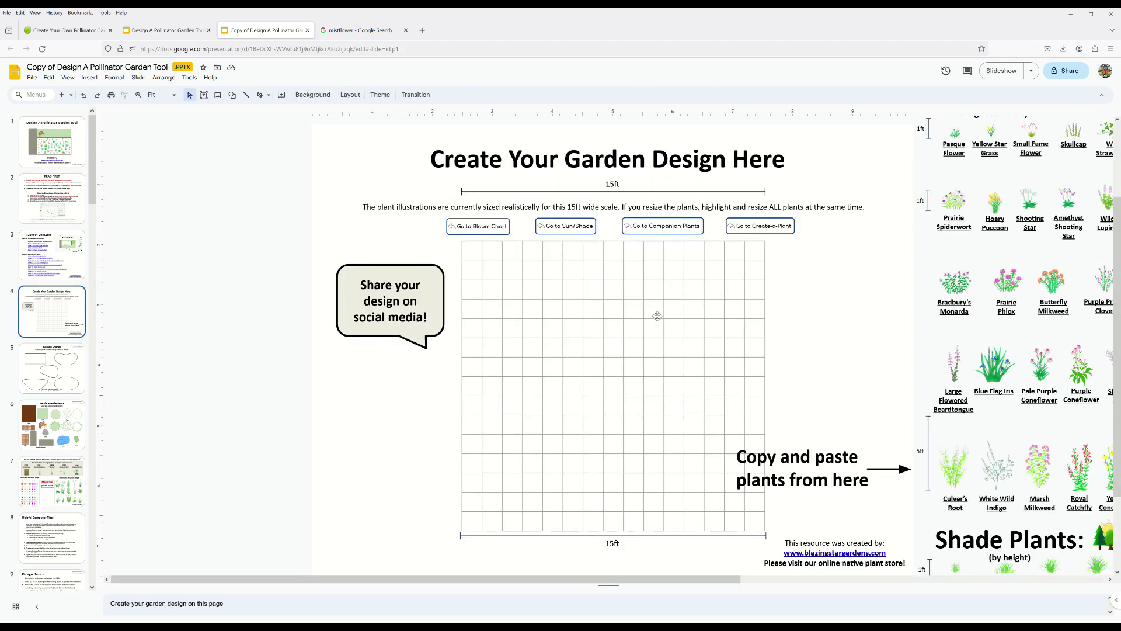
key("ctrl+v")
left_click_drag(556, 253, 731, 382)
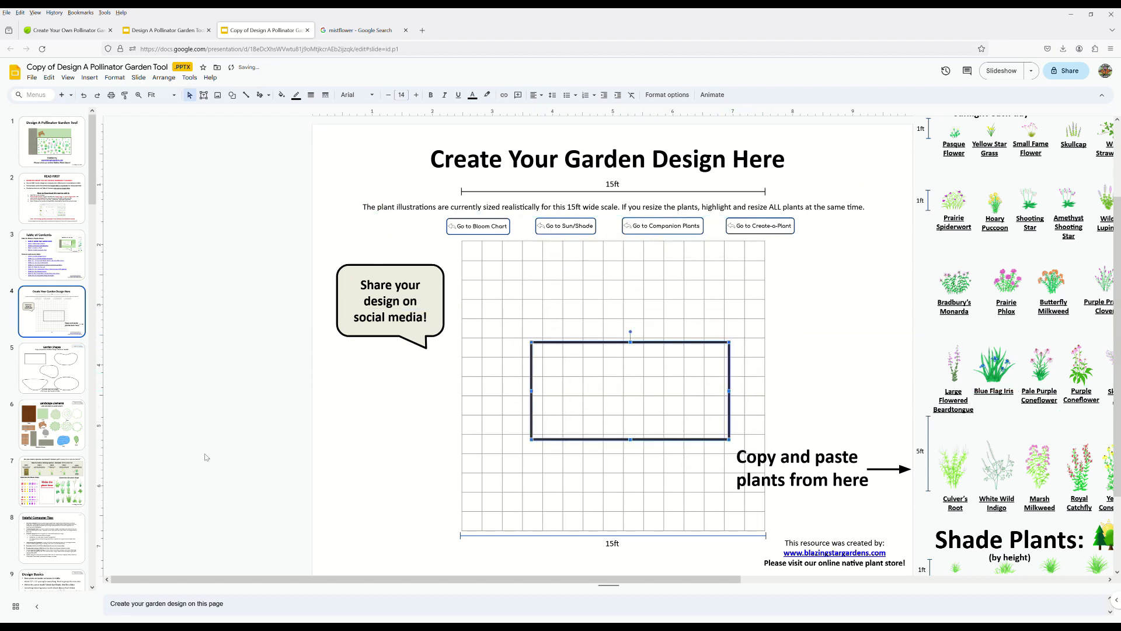
Copy the vertical sidewalk from the Landscape Elements slide into the garden design and place it along the rectangle's left side
left_click(63, 429)
left_click(438, 518)
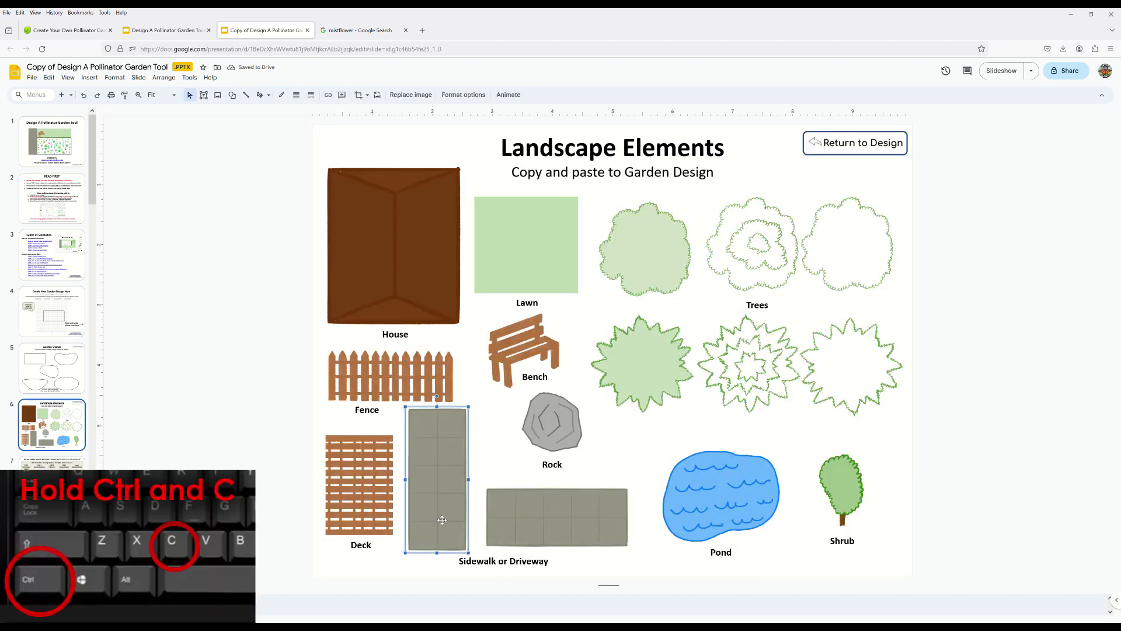
left_click(66, 317)
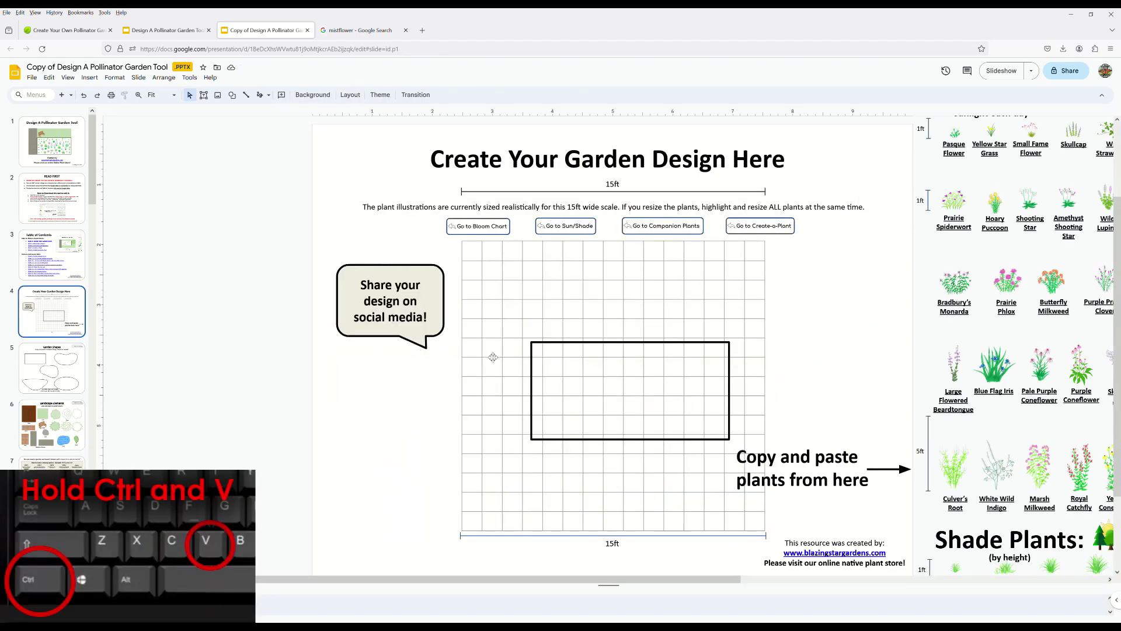
key("ctrl+v")
left_click_drag(458, 485, 484, 398)
Add more sidewalk pieces along the rectangle's lower edge and align them with the rectangle to form an L-shaped path
key("ctrl+v")
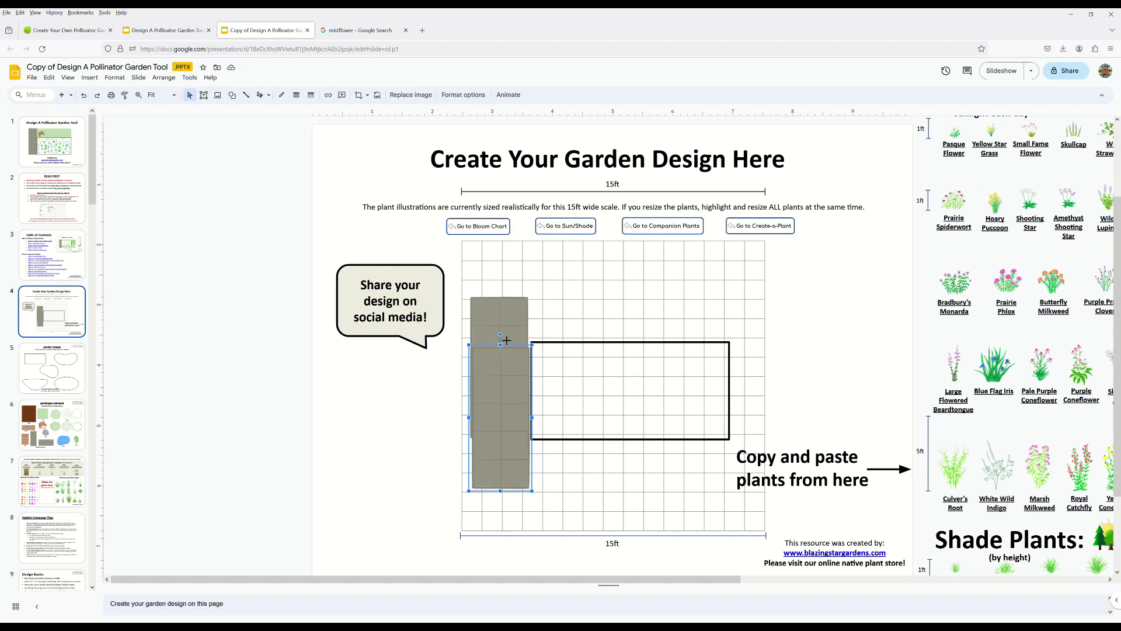
left_click_drag(506, 339, 578, 423)
left_click_drag(512, 393, 572, 462)
left_click_drag(503, 367, 504, 374)
left_click_drag(574, 343, 571, 348)
left_click(383, 421)
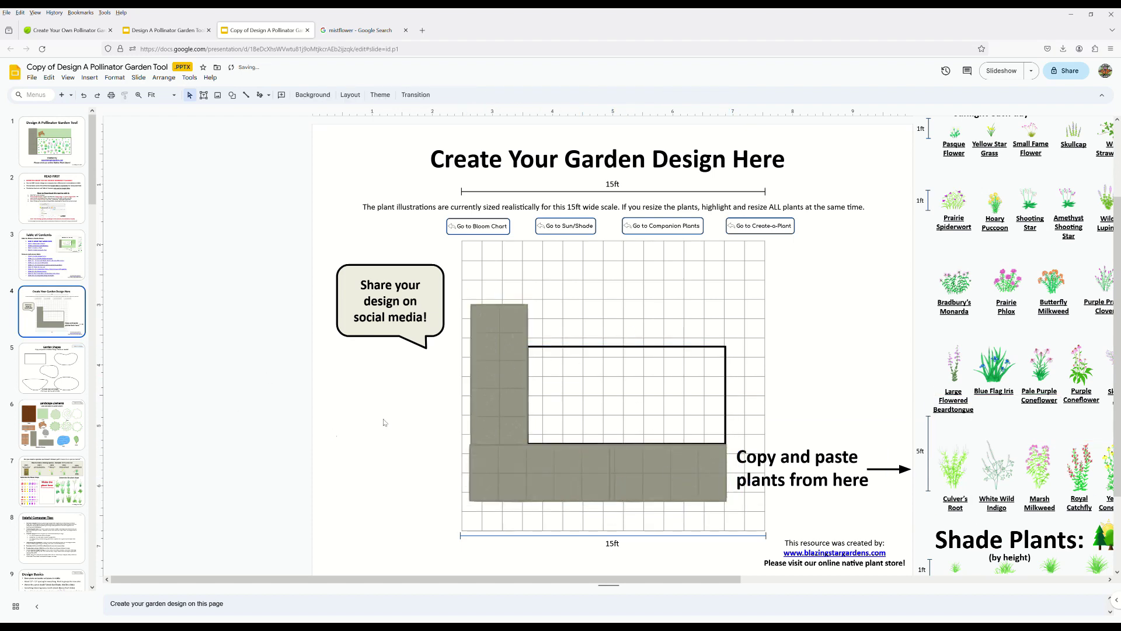
Bring the garden rectangle in front of the sidewalk pieces
left_click(559, 352)
right_click(554, 349)
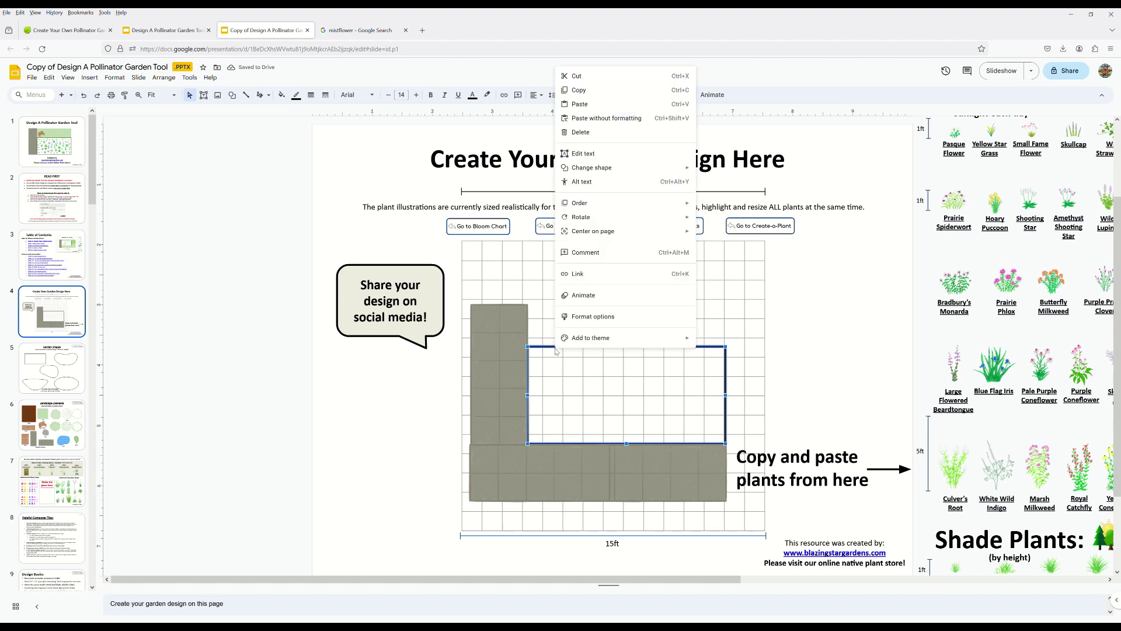
mouse_move(630, 203)
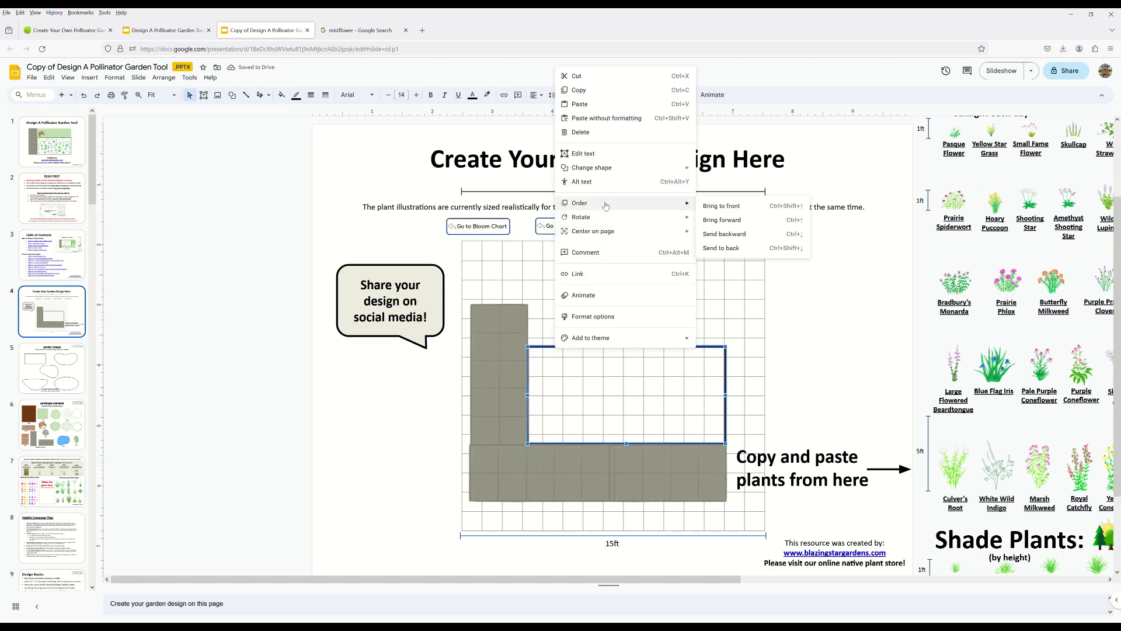
left_click(717, 206)
left_click(337, 493)
Copy the Prairie Smoke plant with its label below the design grid and place copies of the plant inside the garden rectangle
scroll(956, 329, "right", 3)
scroll(955, 330, "up", 1)
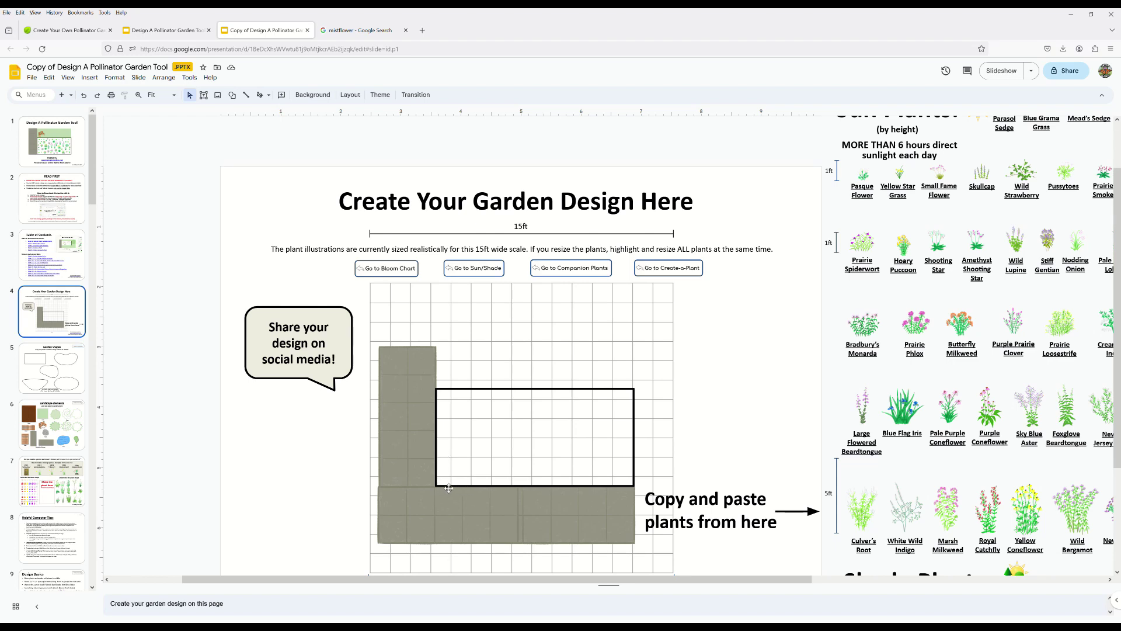
scroll(470, 507, "right", 3)
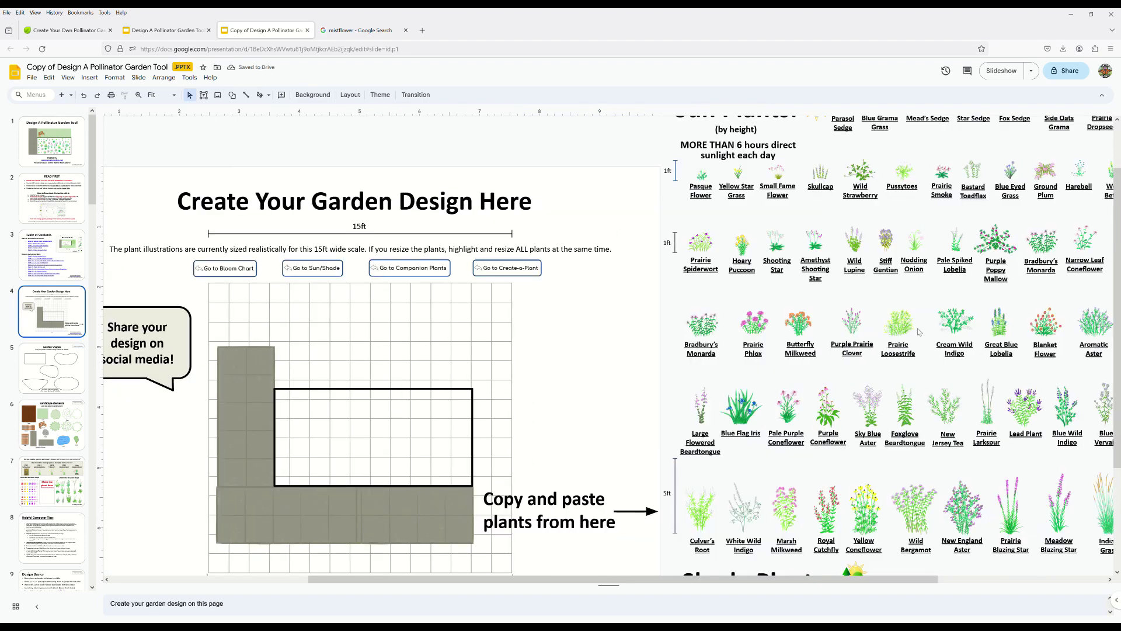
left_click(938, 192)
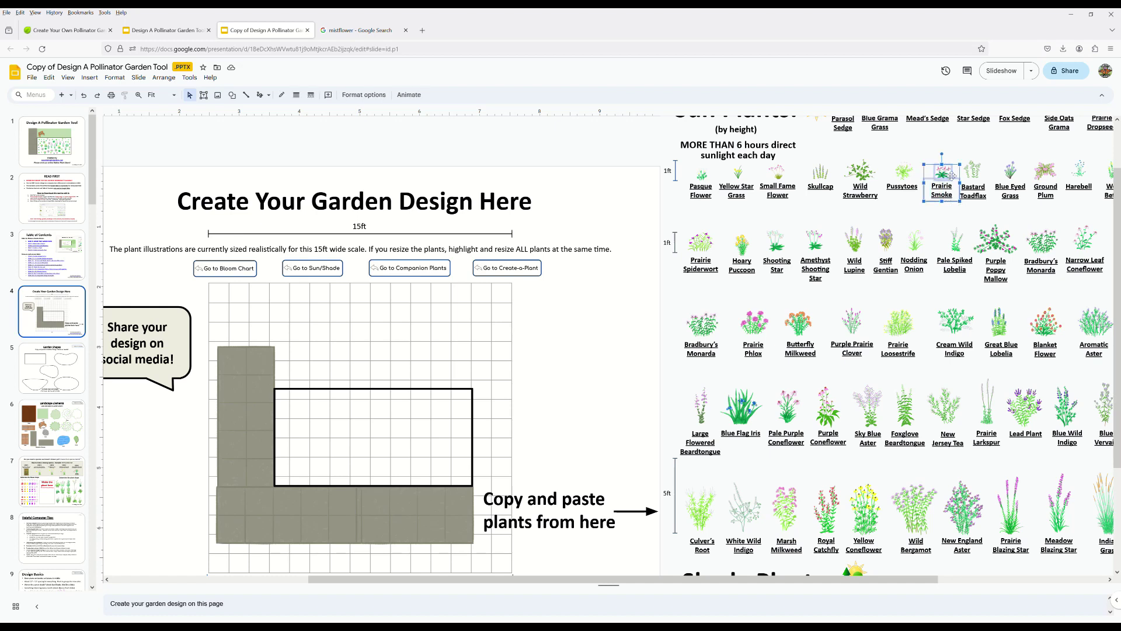
left_click_drag(952, 175, 386, 395)
scroll(223, 484, "up", 1)
left_click(216, 525)
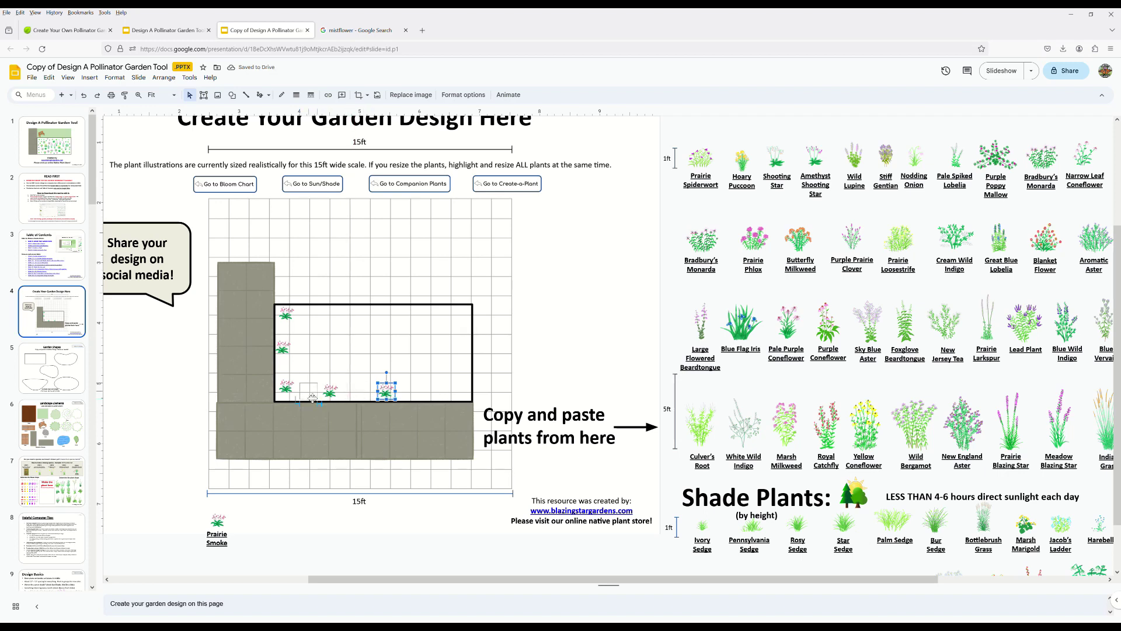
Group five Prairie Smoke plants in a cluster at the garden rectangle's lower-left corner
left_click_drag(392, 398, 314, 398)
left_click_drag(283, 349, 292, 367)
left_click_drag(287, 315, 310, 375)
Place four more Prairie Smoke plants in the garden rectangle's lower-right corner
left_click(218, 520)
left_click_drag(219, 524, 469, 383)
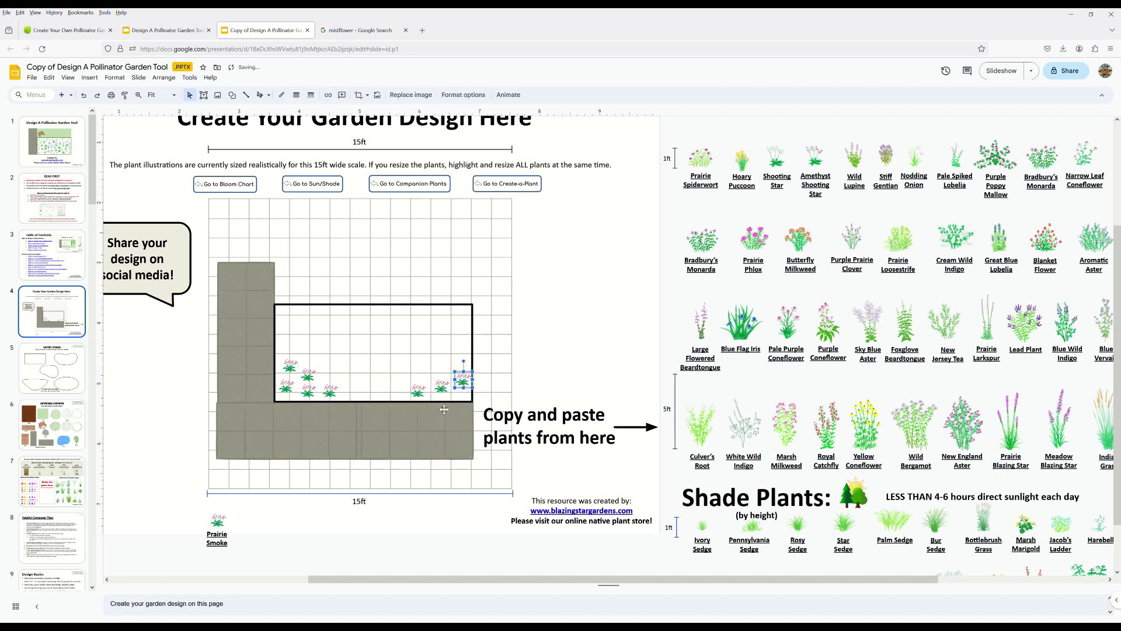
left_click(568, 380)
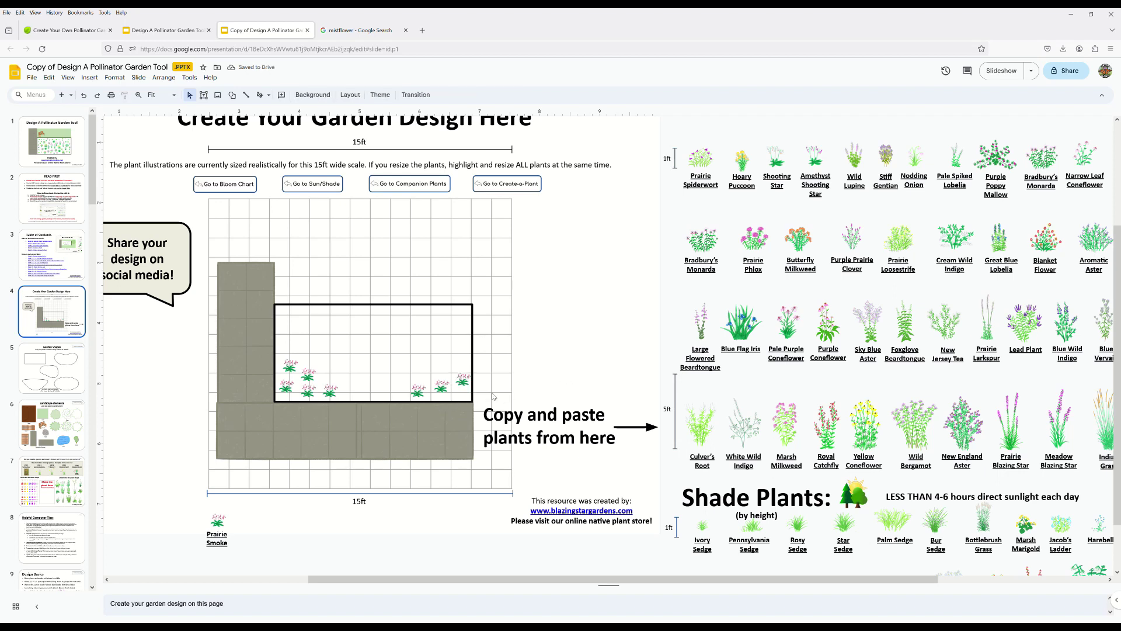
left_click(467, 378)
left_click_drag(469, 379, 464, 395)
left_click(572, 341)
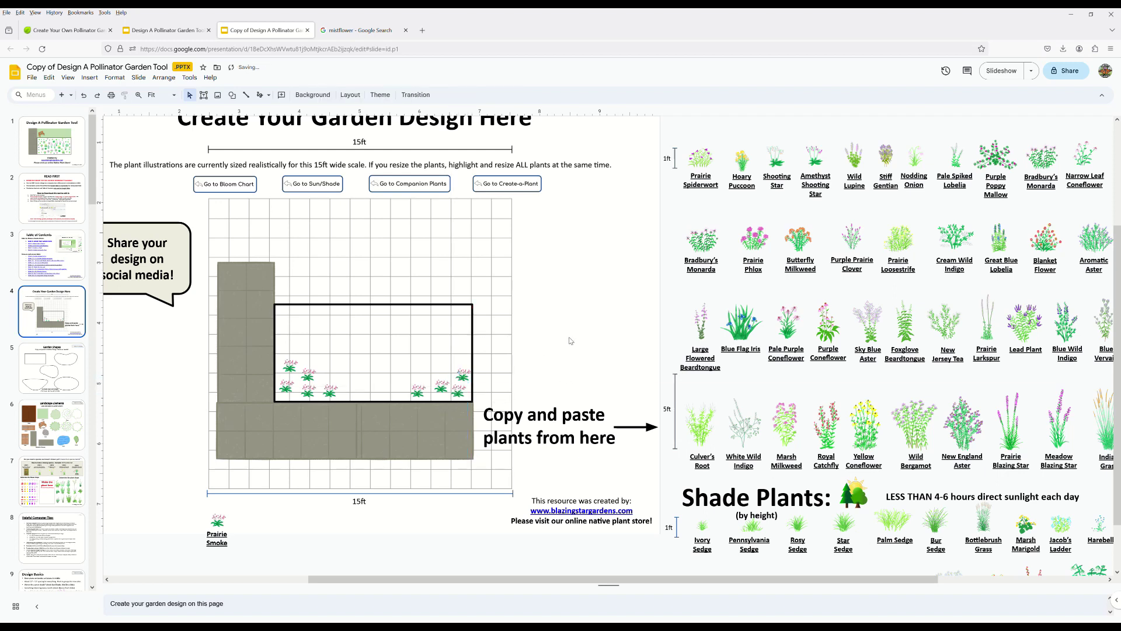
Copy the Prairie Phlox plant with its label and place it beside Prairie Smoke below the design grid
left_click(755, 240)
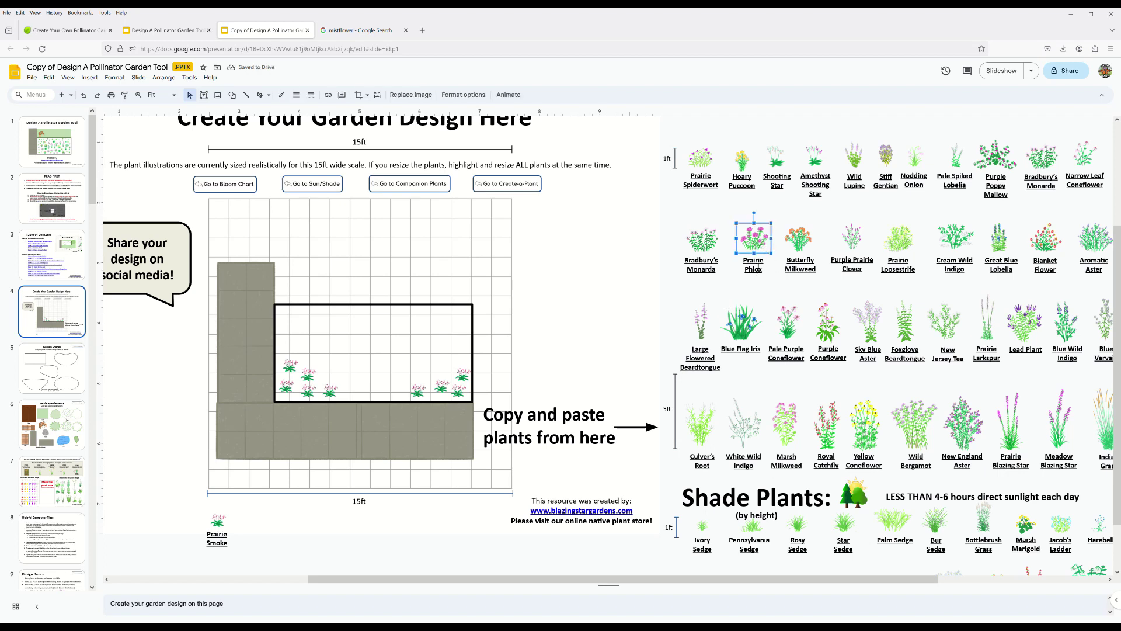
left_click(758, 267, "shift")
key("ctrl+c")
key("ctrl+v")
left_click_drag(776, 253, 264, 525)
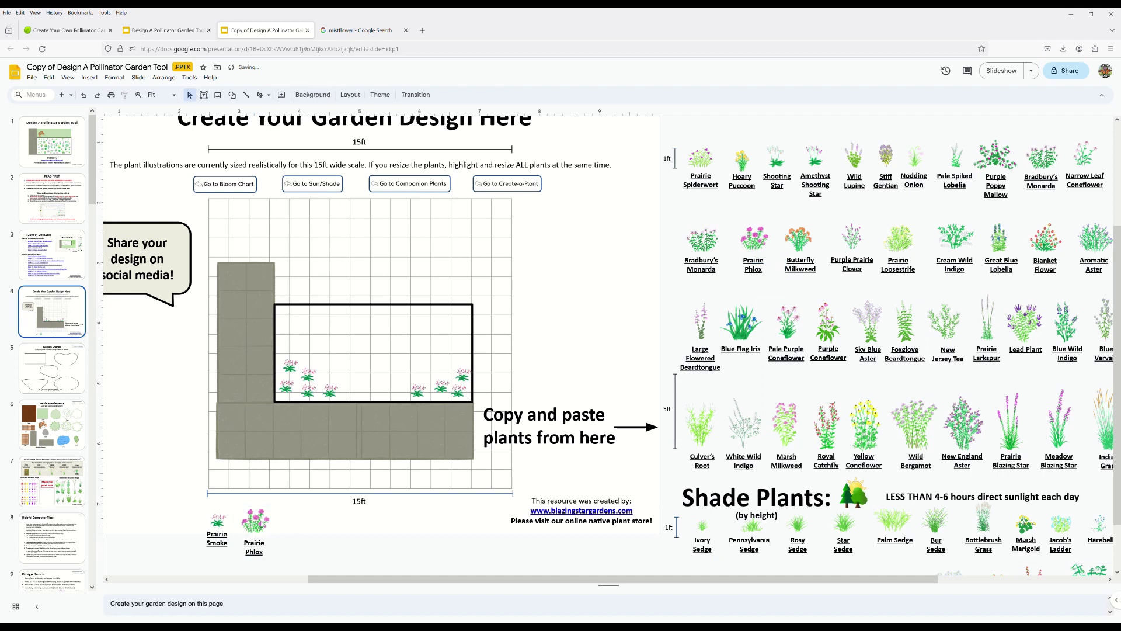
Place two Prairie Phlox plants behind the lower-left Prairie Smoke cluster and two in the garden's upper-right corner
left_click(259, 531)
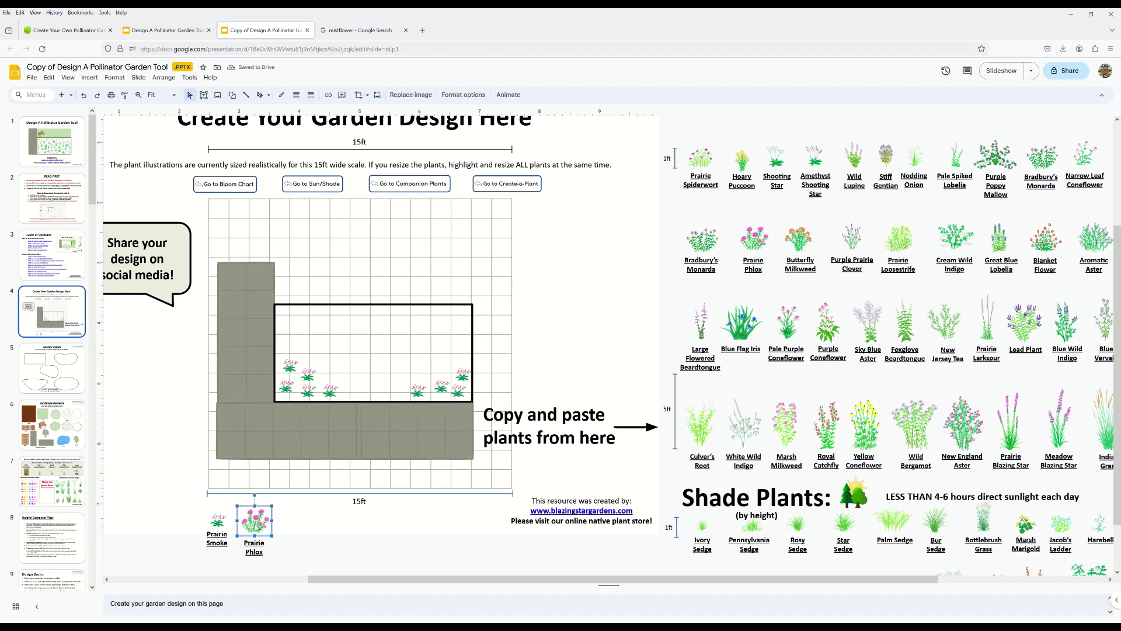
left_click_drag(258, 532, 429, 322)
key("ctrl+d")
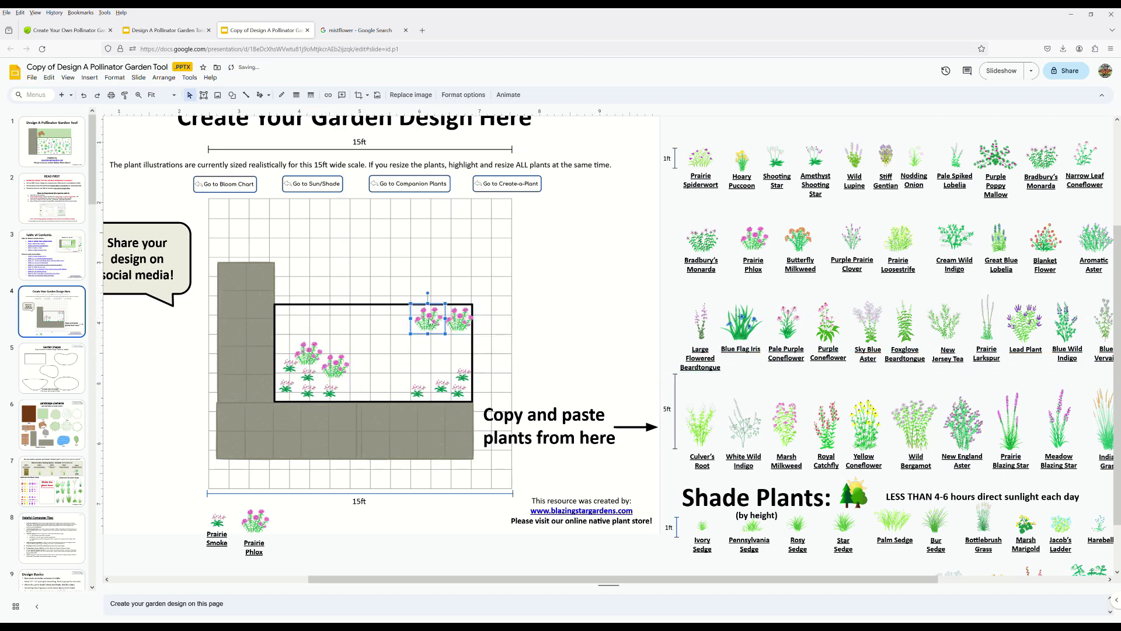
Copy the lawn from the Landscape Elements slide into the design, place it directly above the garden rectangle and widen it to match
left_click(65, 426)
left_click(522, 275)
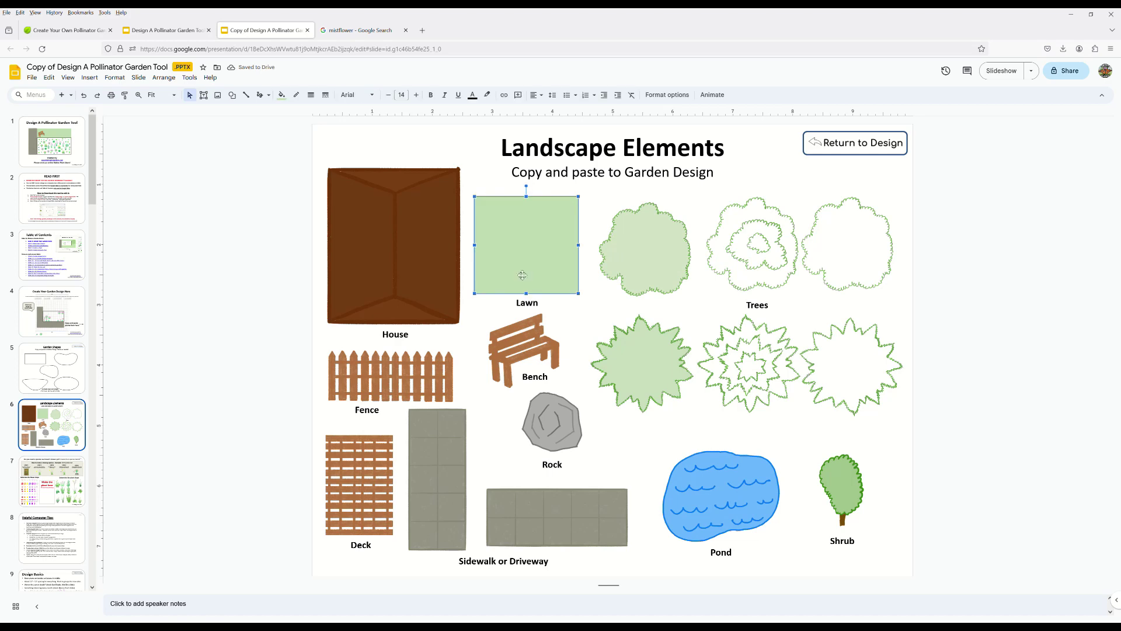
key("ctrl+c")
left_click(52, 312)
key("ctrl+v")
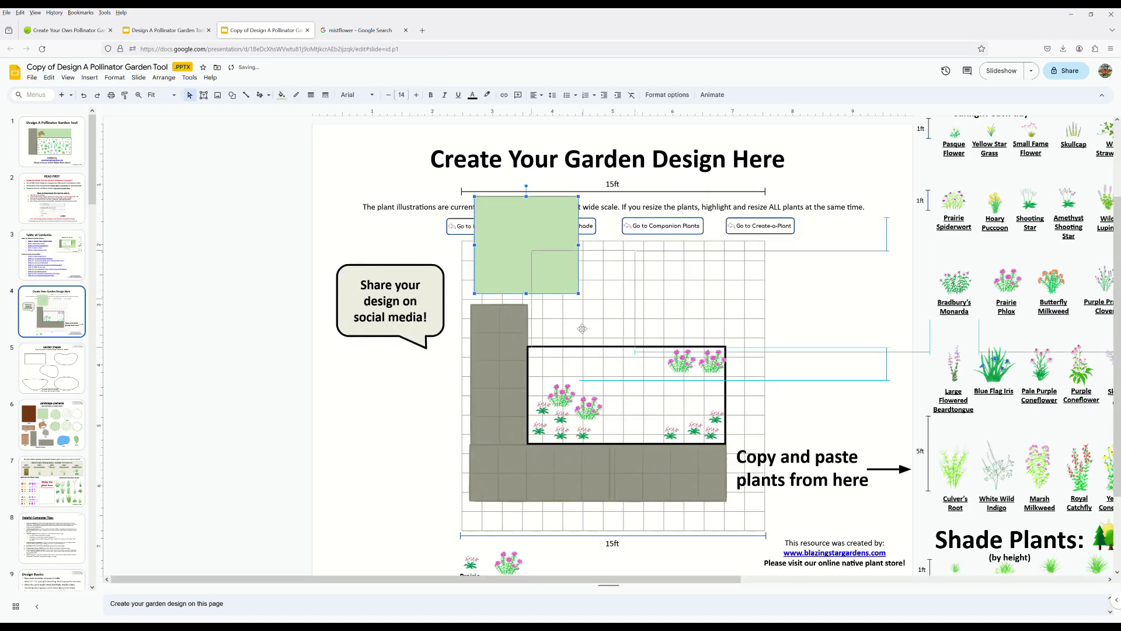
left_click_drag(582, 329, 577, 314)
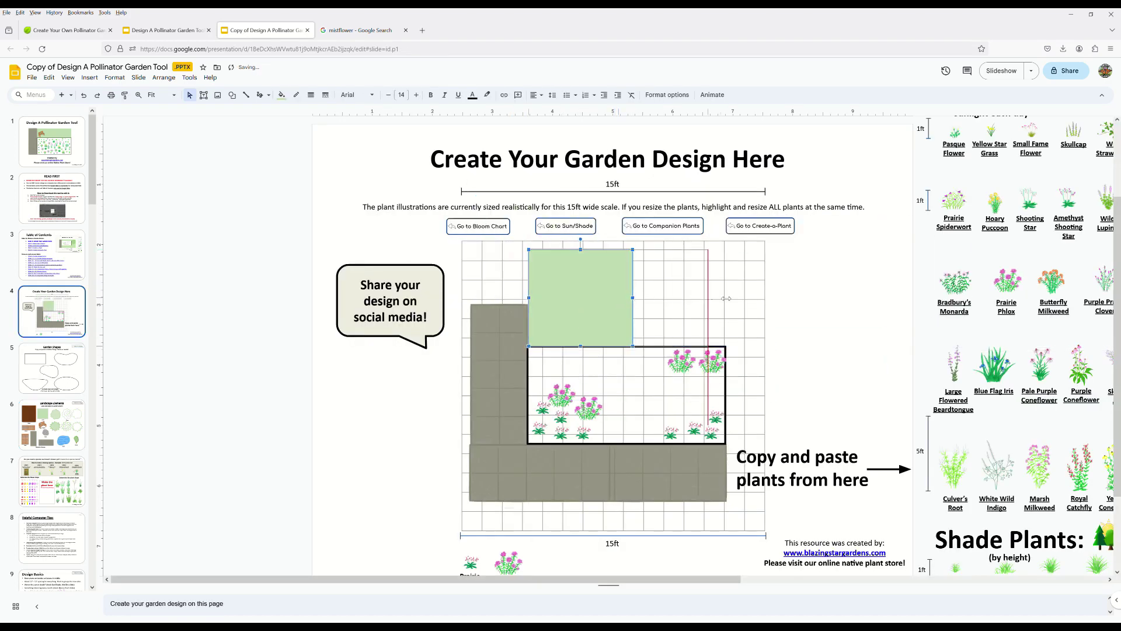
left_click_drag(727, 299, 727, 299)
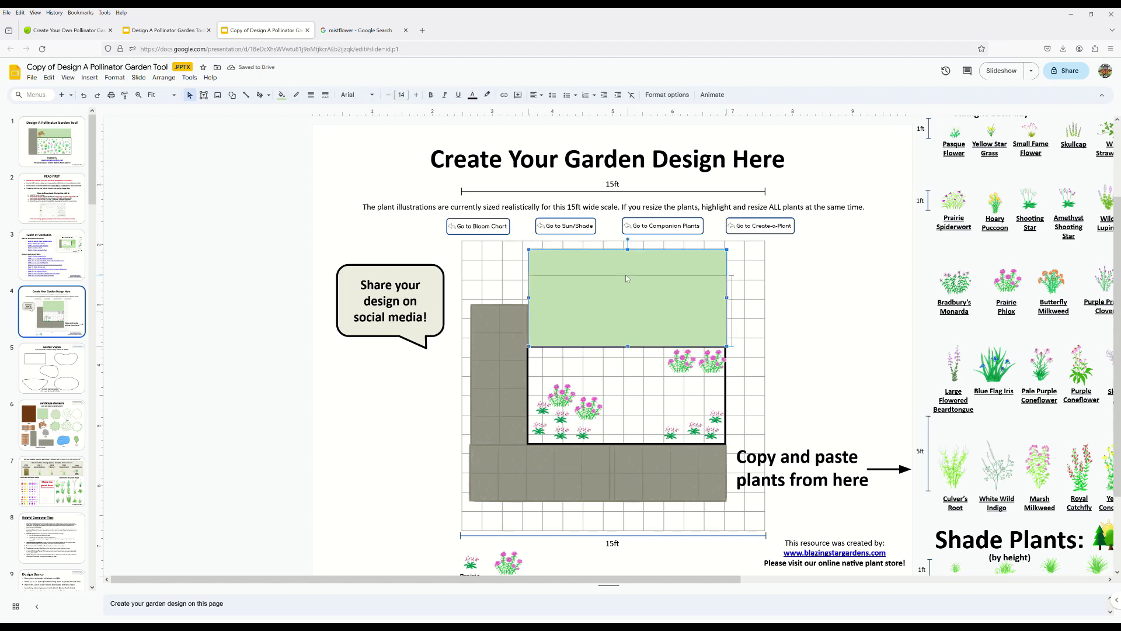
Frame the garden's upper and right sides with narrow lawn strips and delete the "Copy and paste plants from here" note
left_click_drag(628, 250, 622, 304)
left_click_drag(716, 329, 726, 340)
left_click_drag(644, 329, 750, 393)
left_click(809, 448)
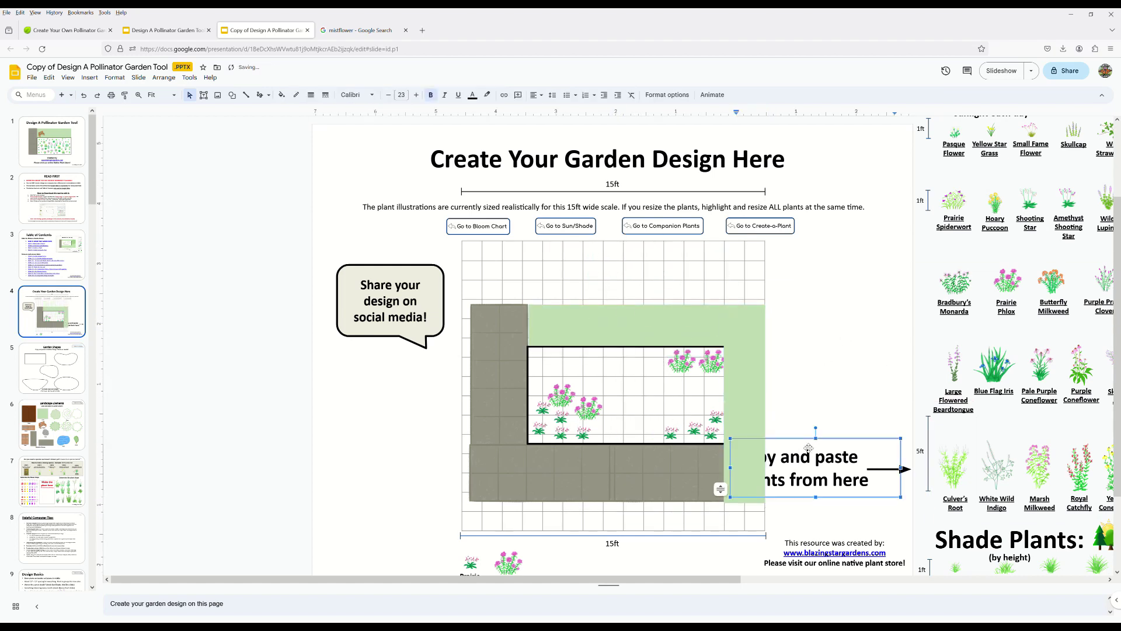
key("Escape")
Duplicate the Butterfly Milkweed plant with its label and place the copy beside Prairie Phlox below the design grid
scroll(796, 430, "right", 3)
left_click(959, 290)
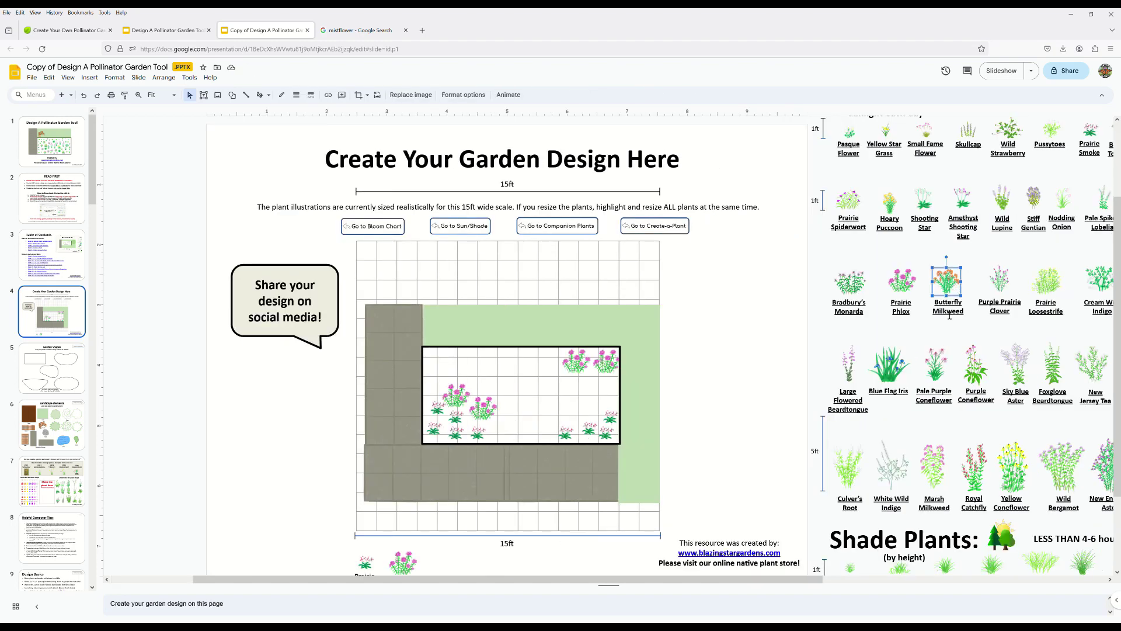
left_click(949, 316)
scroll(949, 316, "down", 1)
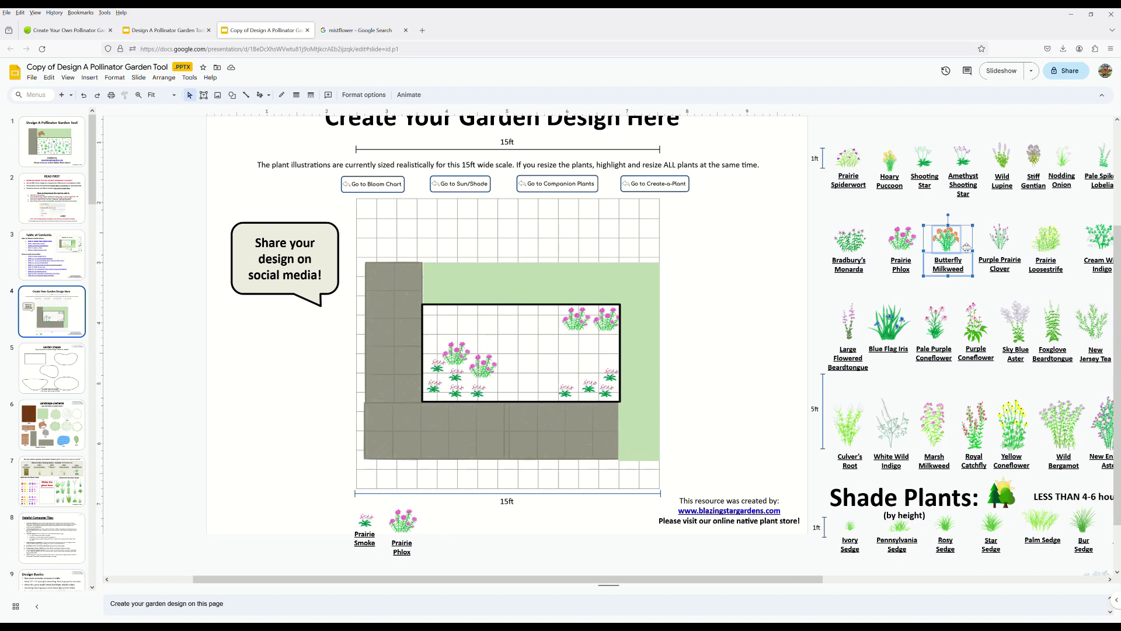
key("ctrl+d")
left_click_drag(965, 252, 454, 523)
left_click(458, 524)
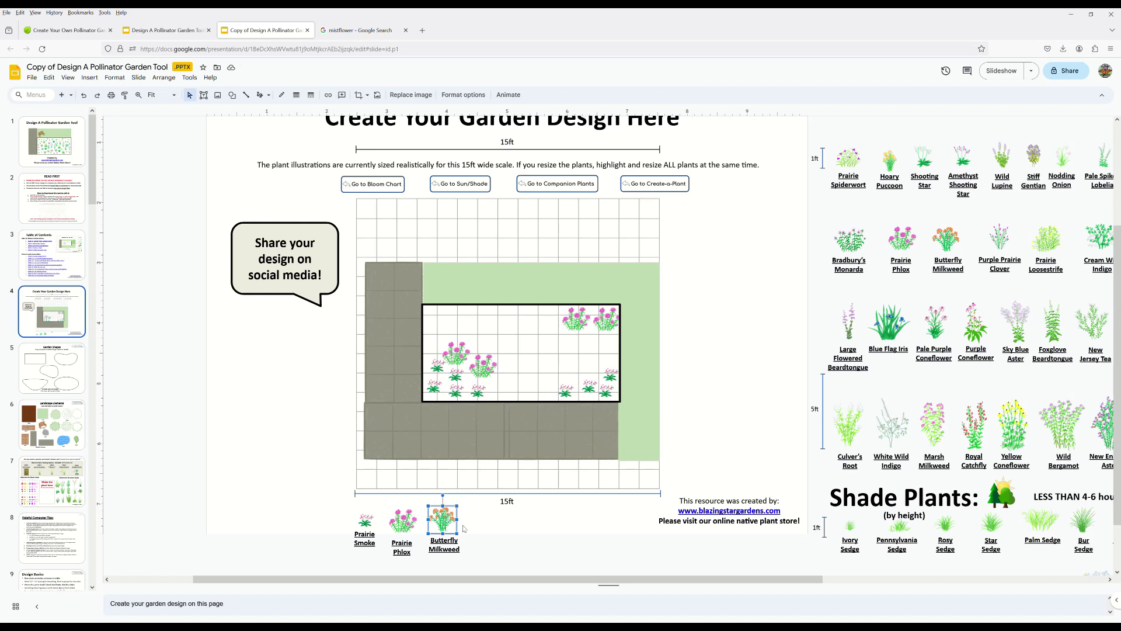
Place one Butterfly Milkweed copy behind the lower-left Prairie Phlox and two beside the Prairie Phlox in the garden's upper-right corner
left_click_drag(450, 524, 600, 348)
left_click(760, 343)
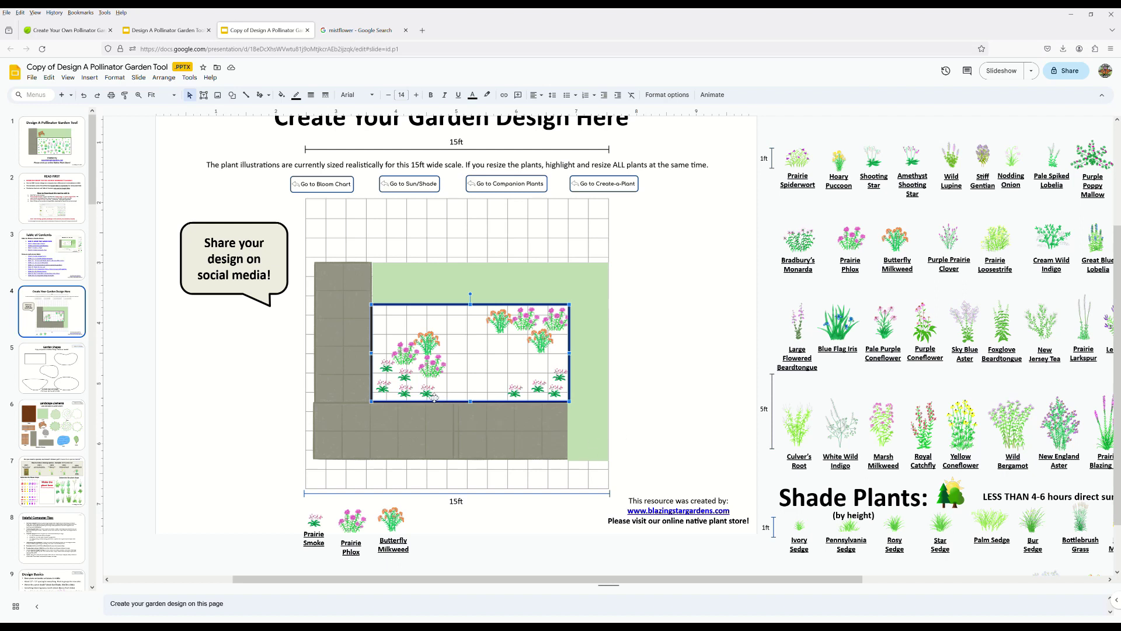
key("Escape")
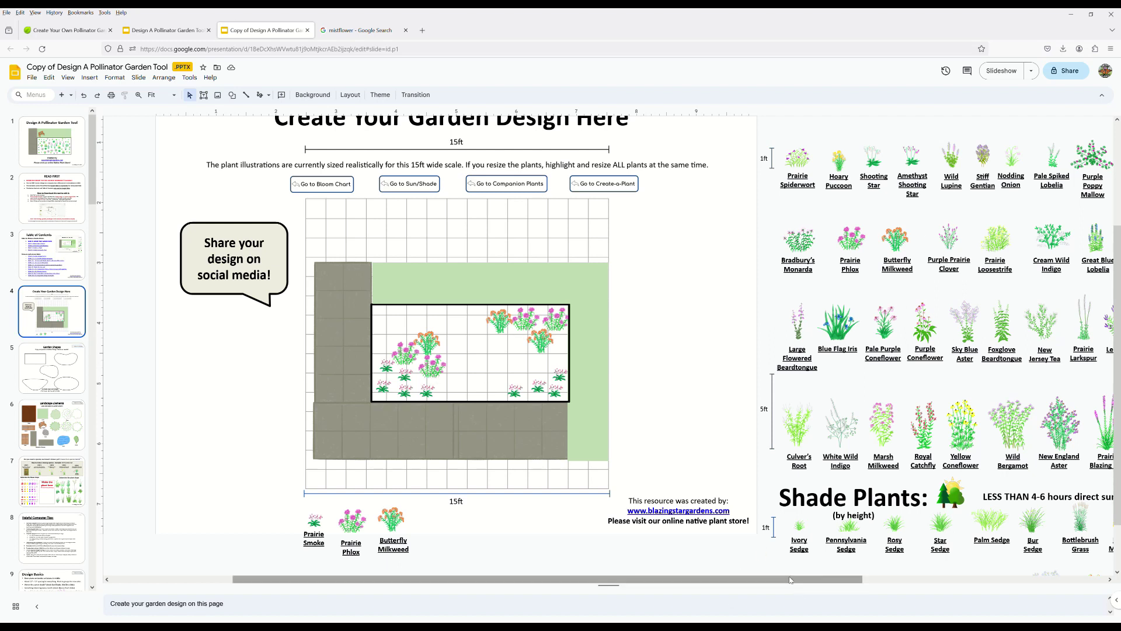
Follow the design slide's link to the Bloom Chart and examine the earliest-blooming sunny plants
left_click_drag(795, 581, 771, 581)
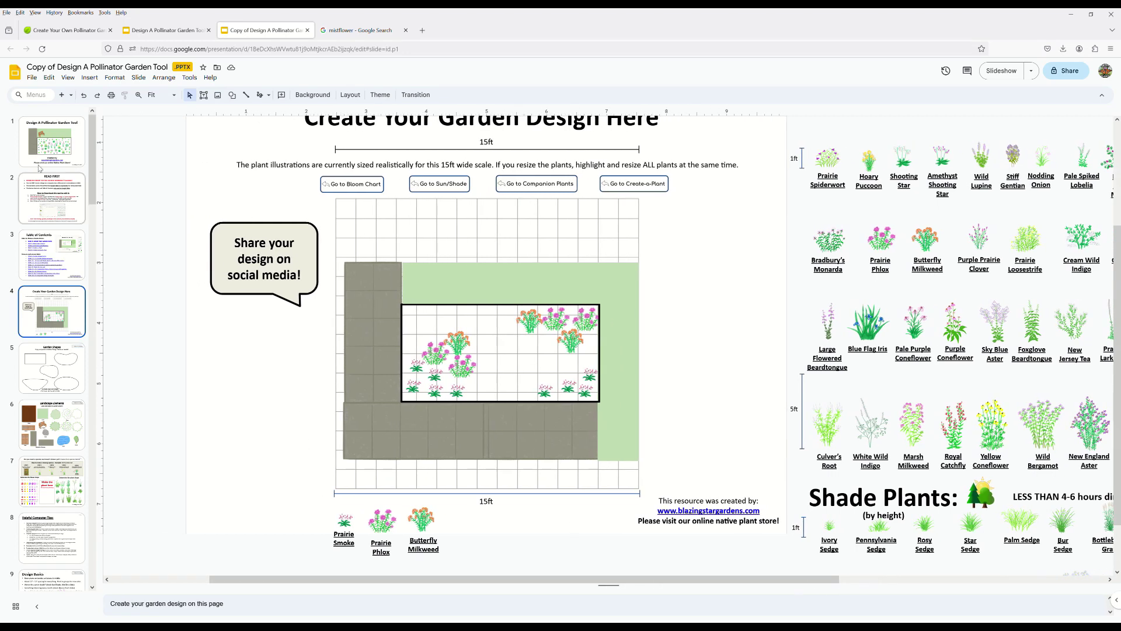
scroll(93, 163, "down", 2)
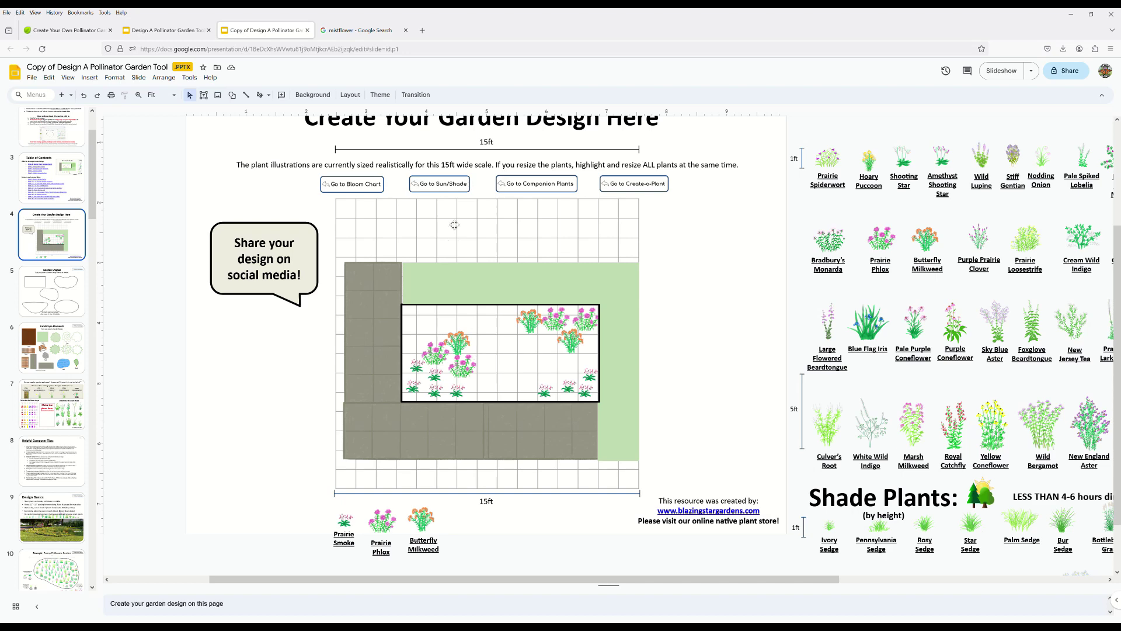
left_click(367, 187)
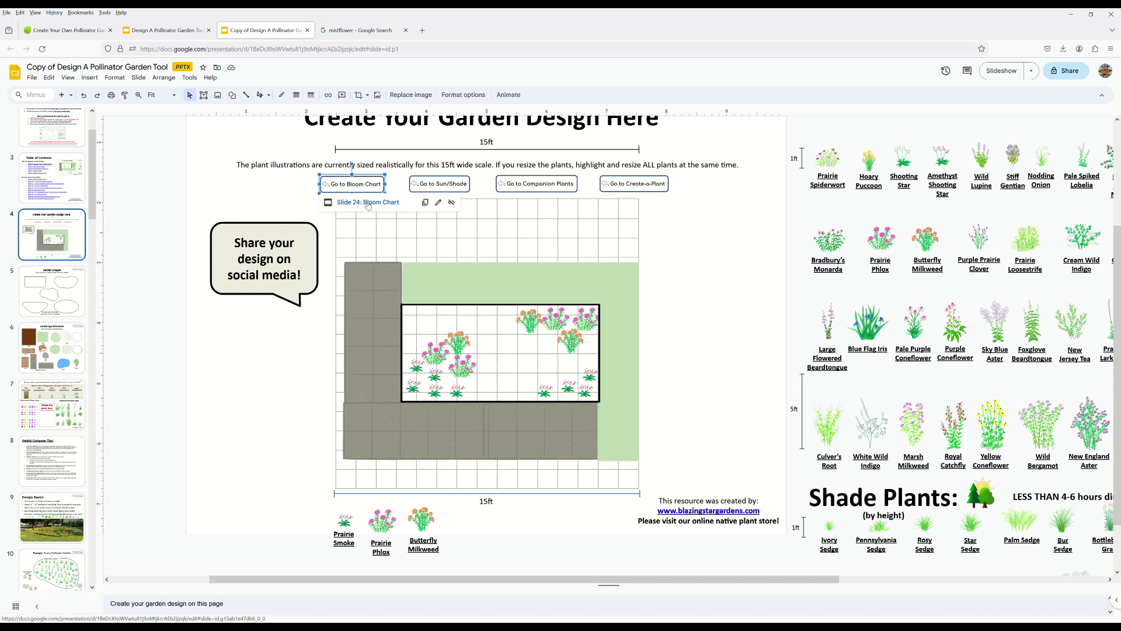
left_click(365, 206)
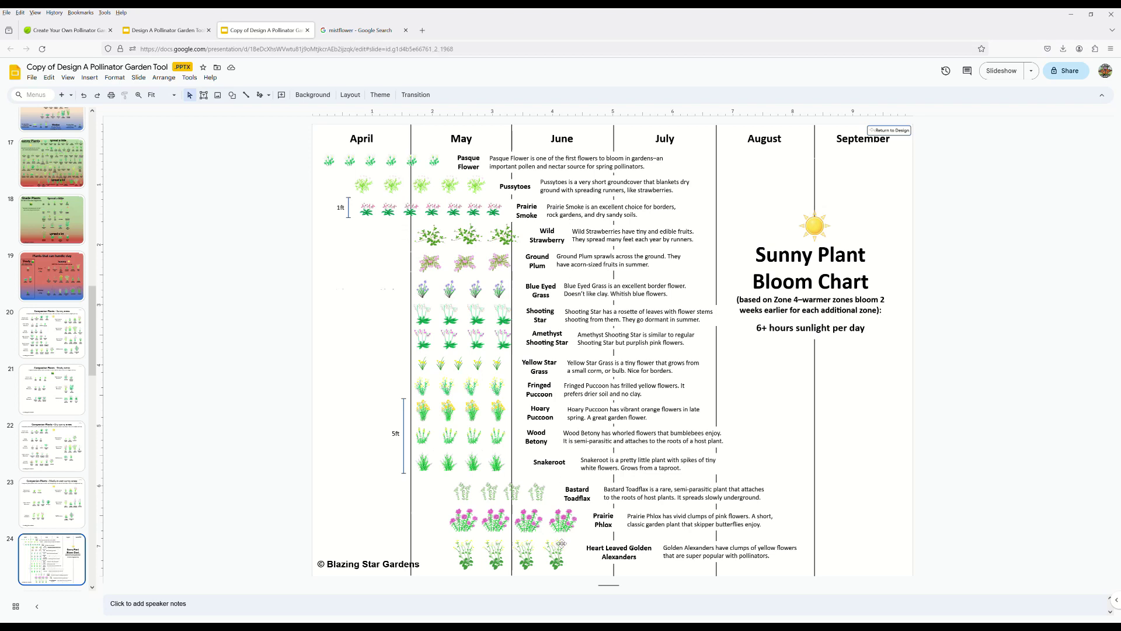
scroll(565, 476, "down", 2)
scroll(588, 373, "up", 2)
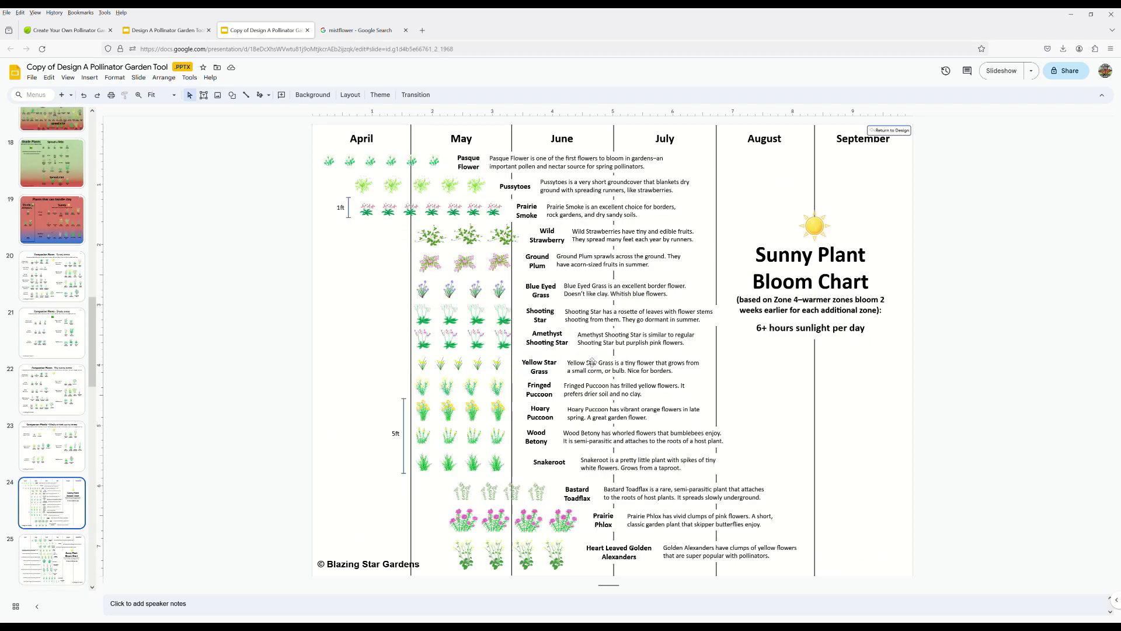
Examine the following Sunny Plant Bloom Chart slides through slide 28, including Lead Plant, and return to the Garden Design slide
scroll(592, 362, "down", 2)
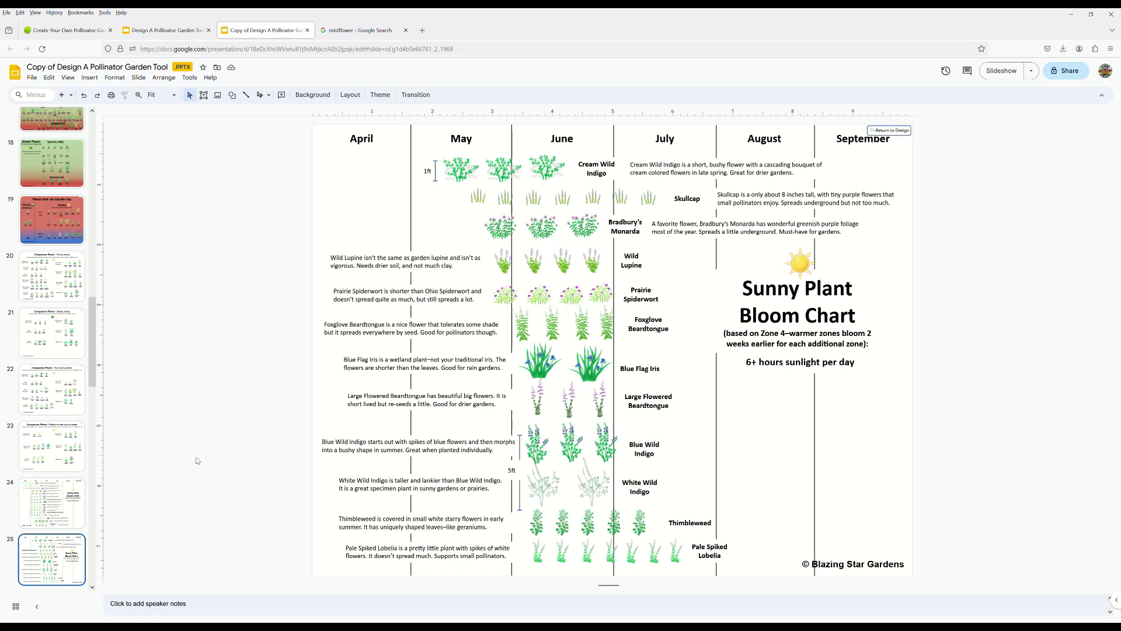
scroll(720, 357, "down", 2)
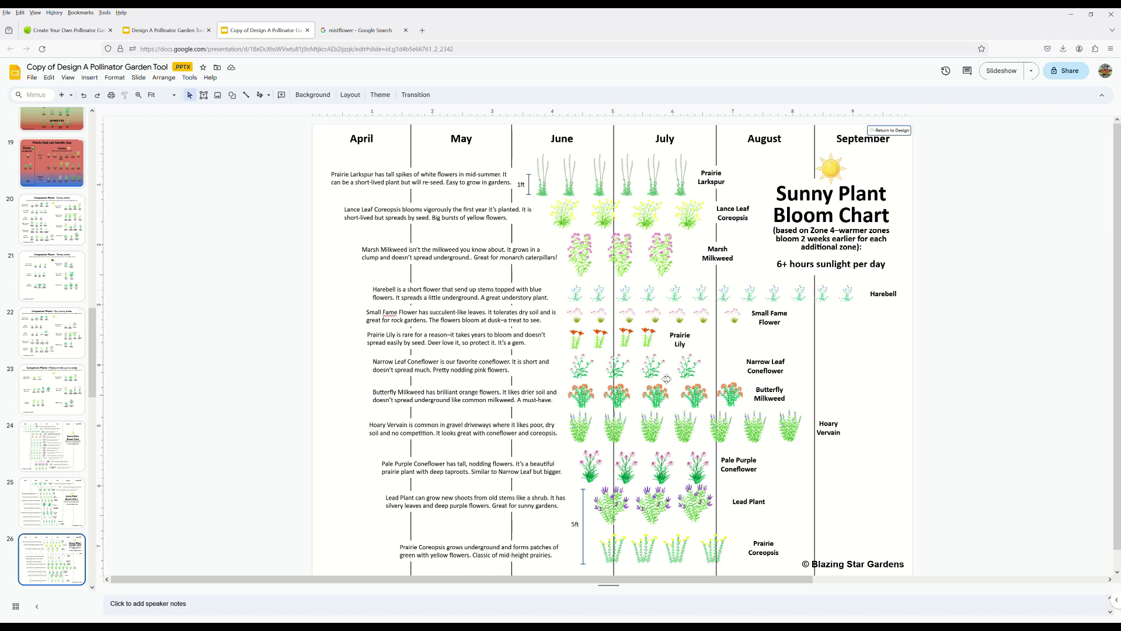
left_click(666, 511)
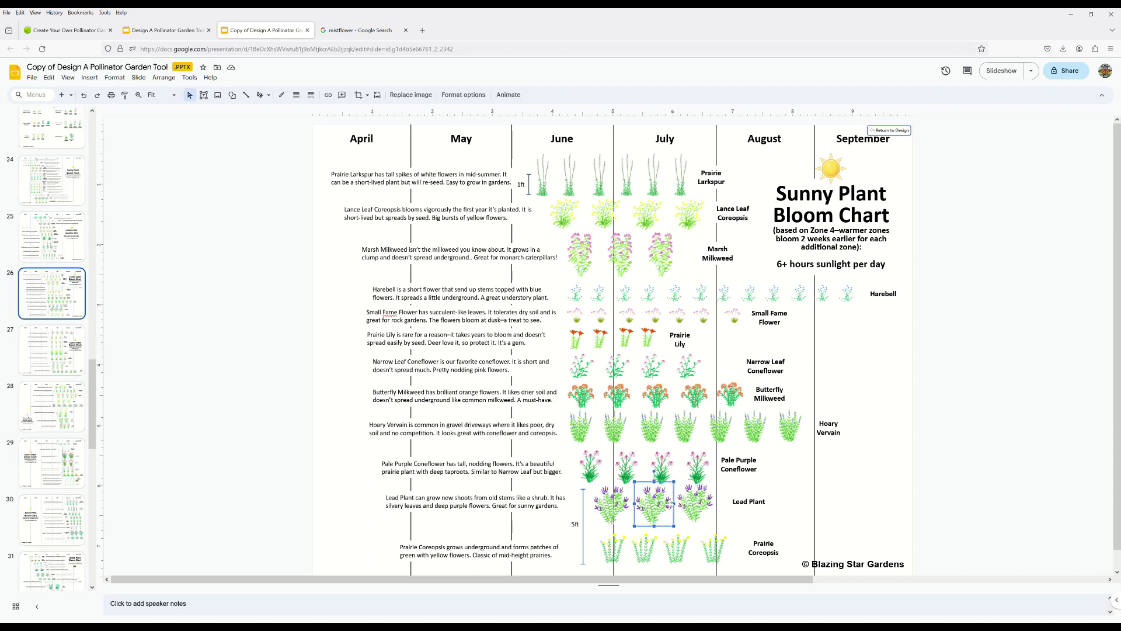
left_click(38, 349)
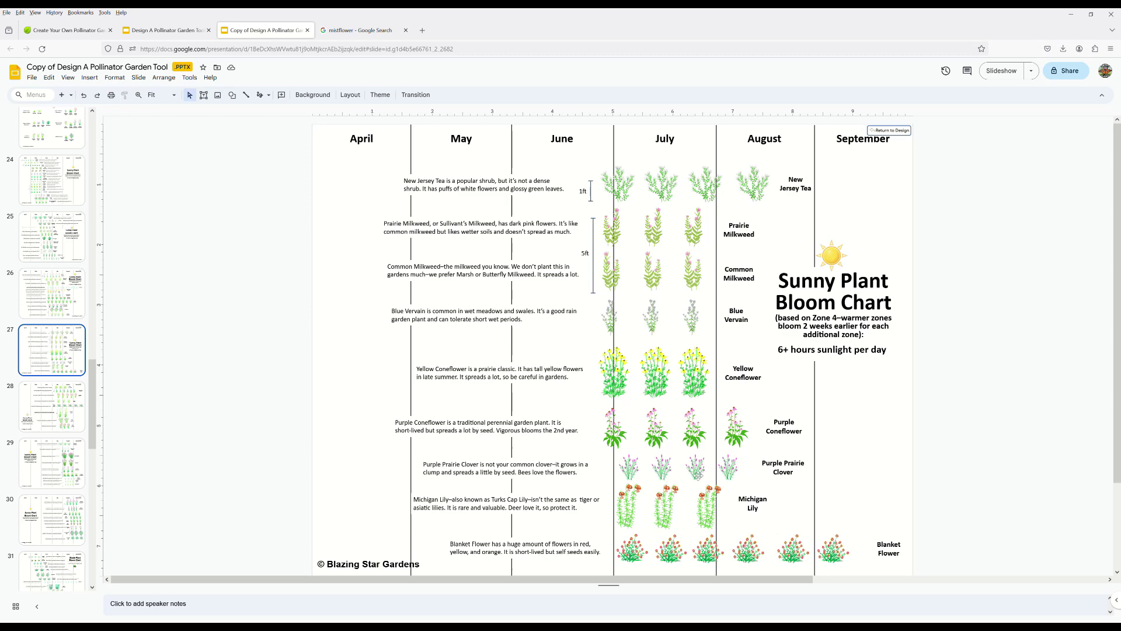
left_click(64, 405)
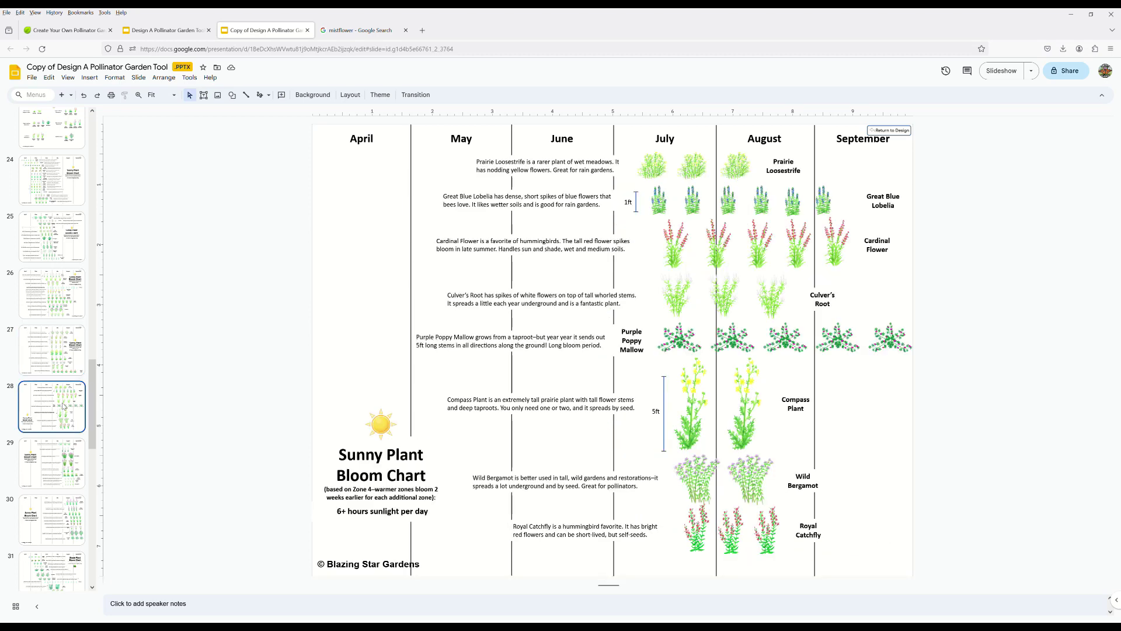
left_click(898, 141)
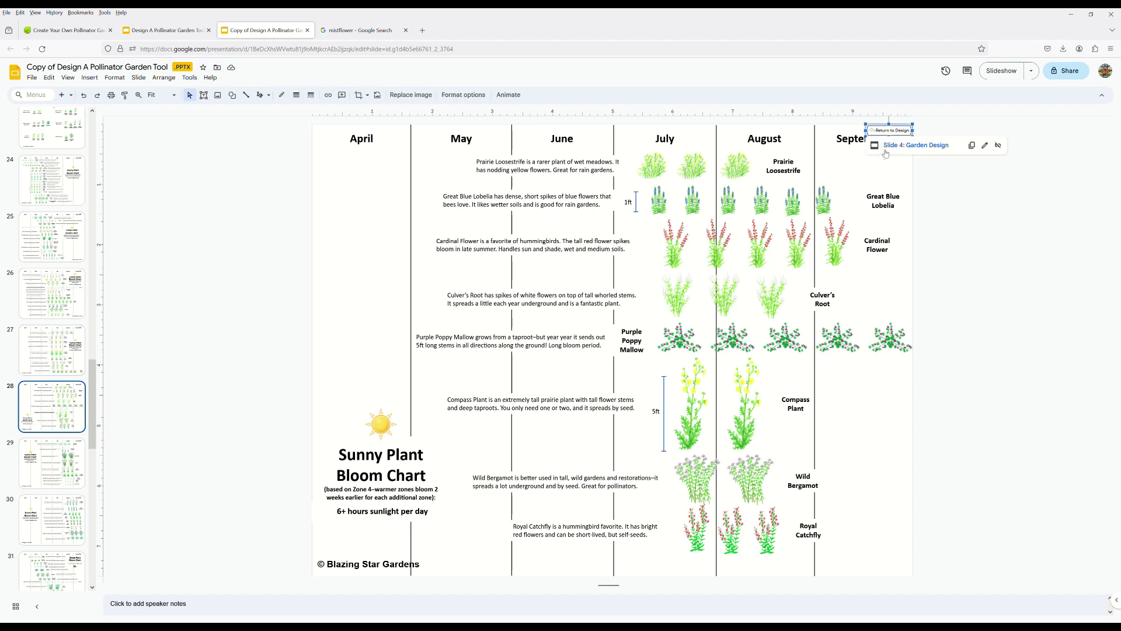
left_click(888, 153)
Duplicate the Lead Plant with its label from the Sun Plants and place the copy beside Butterfly Milkweed below the design grid
left_click_drag(729, 582, 1049, 582)
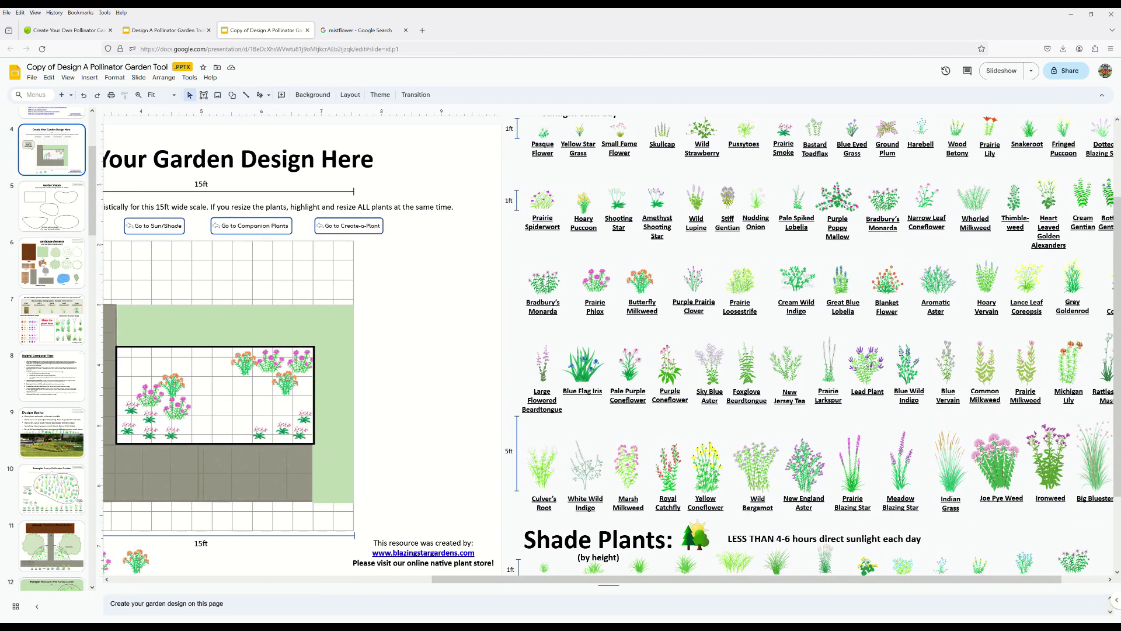
left_click(875, 373)
left_click_drag(870, 363, 182, 568)
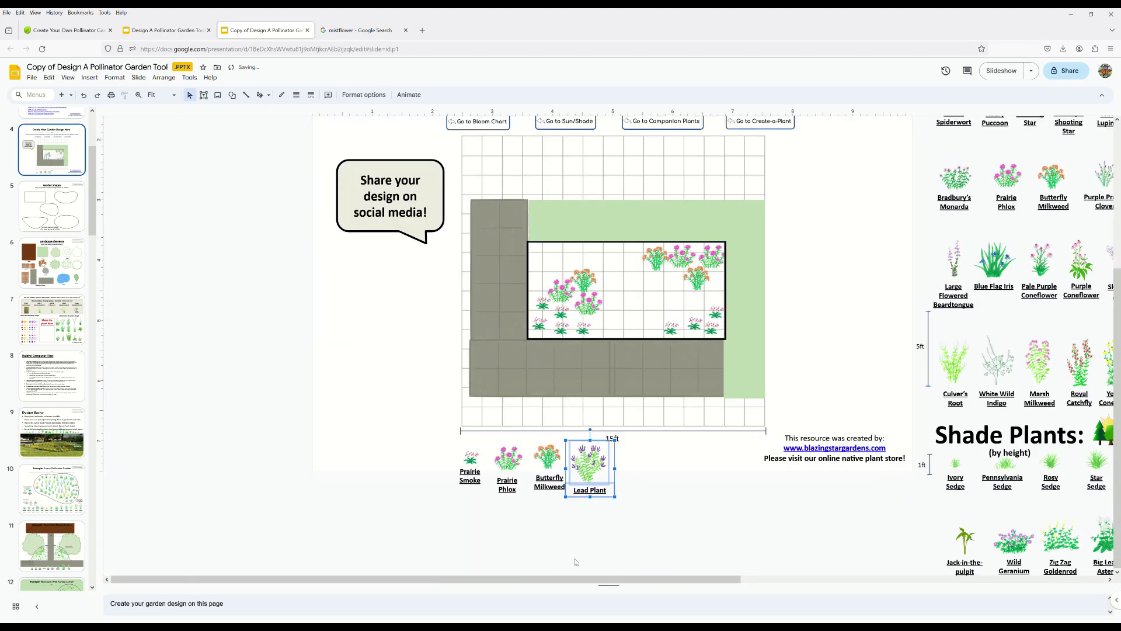
Duplicate Purple Prairie Clover with its label and place the copy beside Lead Plant below the design grid
scroll(575, 562, "right", 10)
scroll(957, 312, "up", 3)
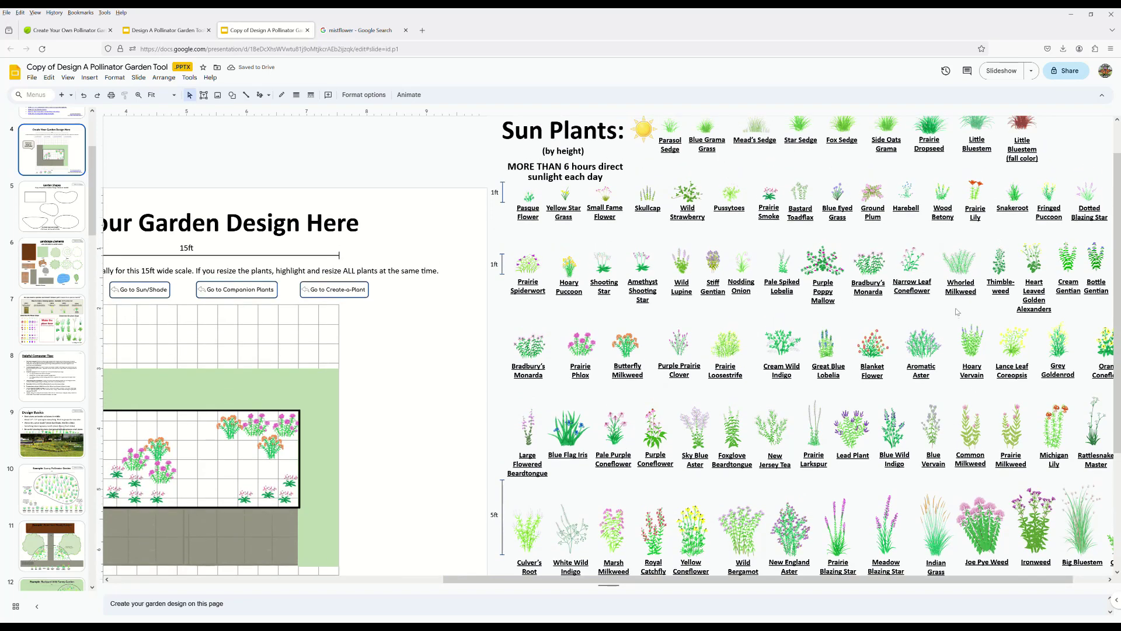
left_click(683, 344)
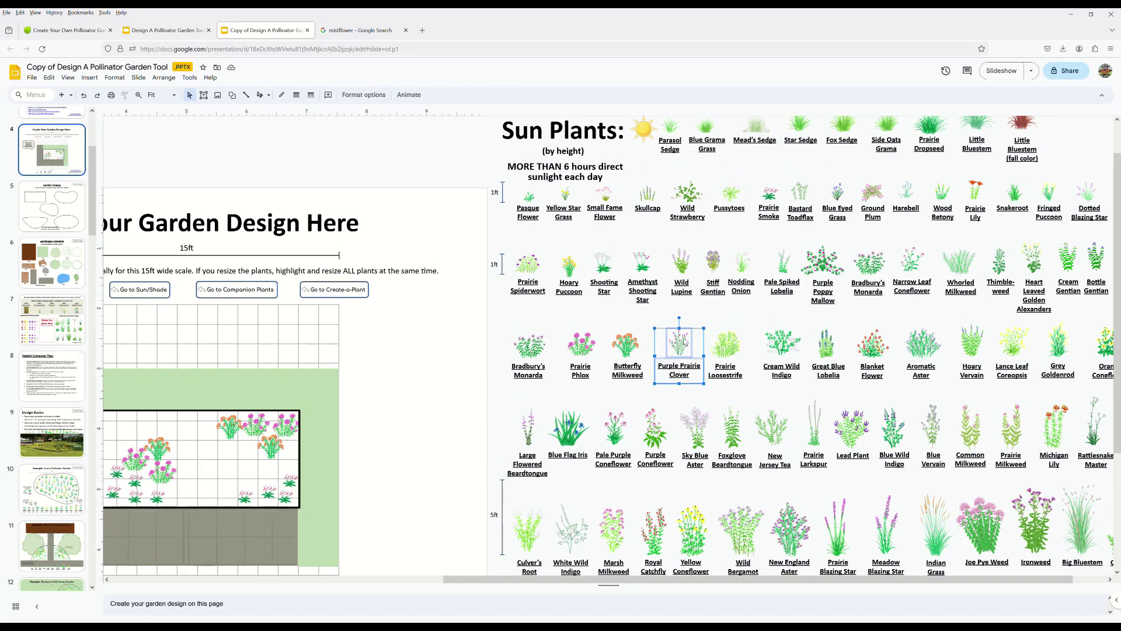
scroll(685, 342, "down", 1)
scroll(685, 342, "down", 2)
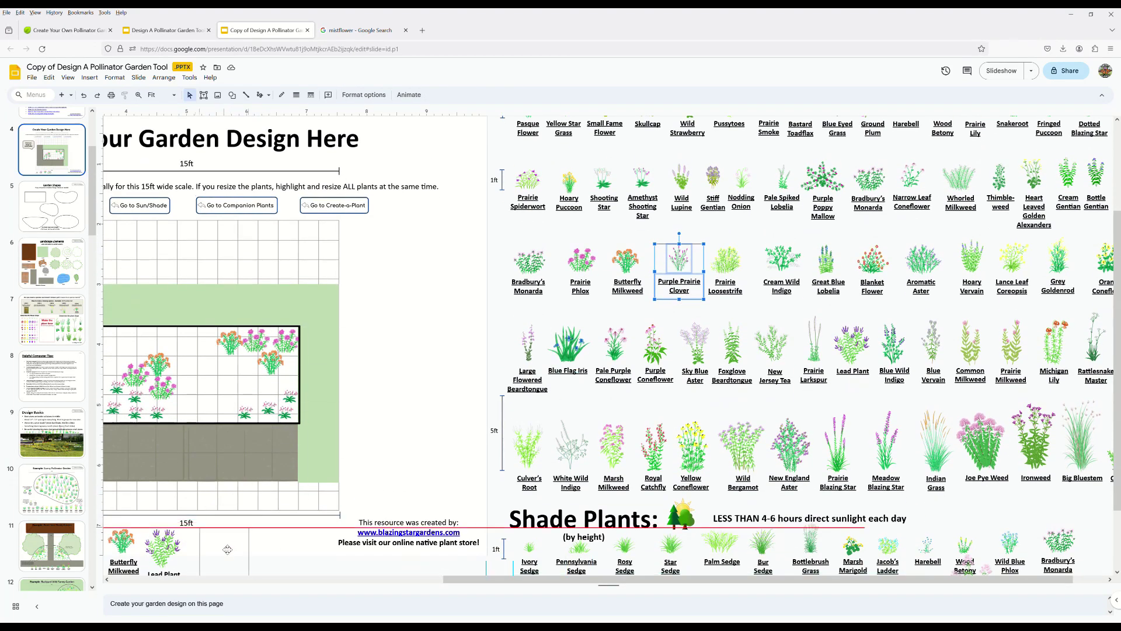
left_click_drag(218, 543, 218, 544)
left_click(281, 559)
scroll(422, 574, "left", 5)
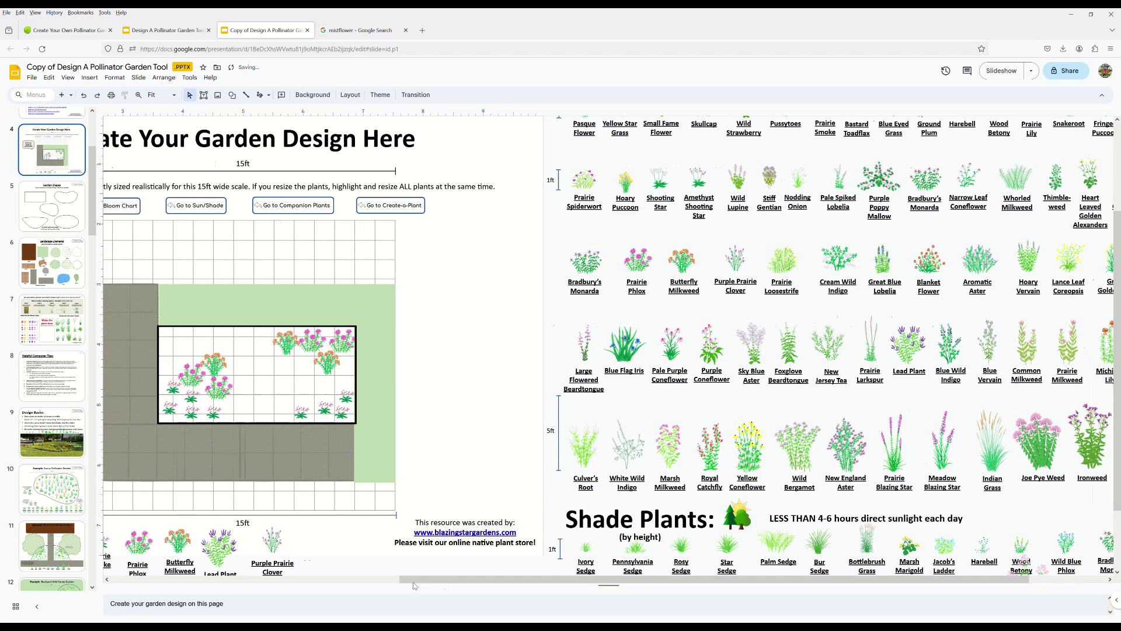
Place two Lead Plant copies in the garden's middle and four Purple Prairie Clover copies, two along its upper edge and two along its lower edge
left_click_drag(407, 546, 501, 389)
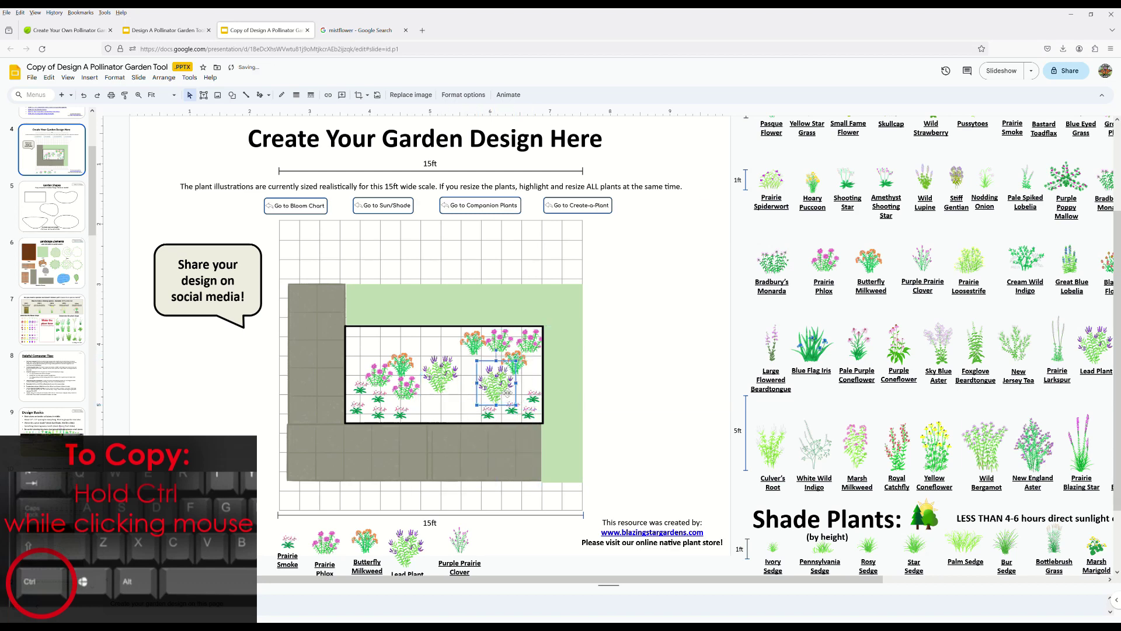
left_click(575, 422)
left_click_drag(462, 542, 449, 349)
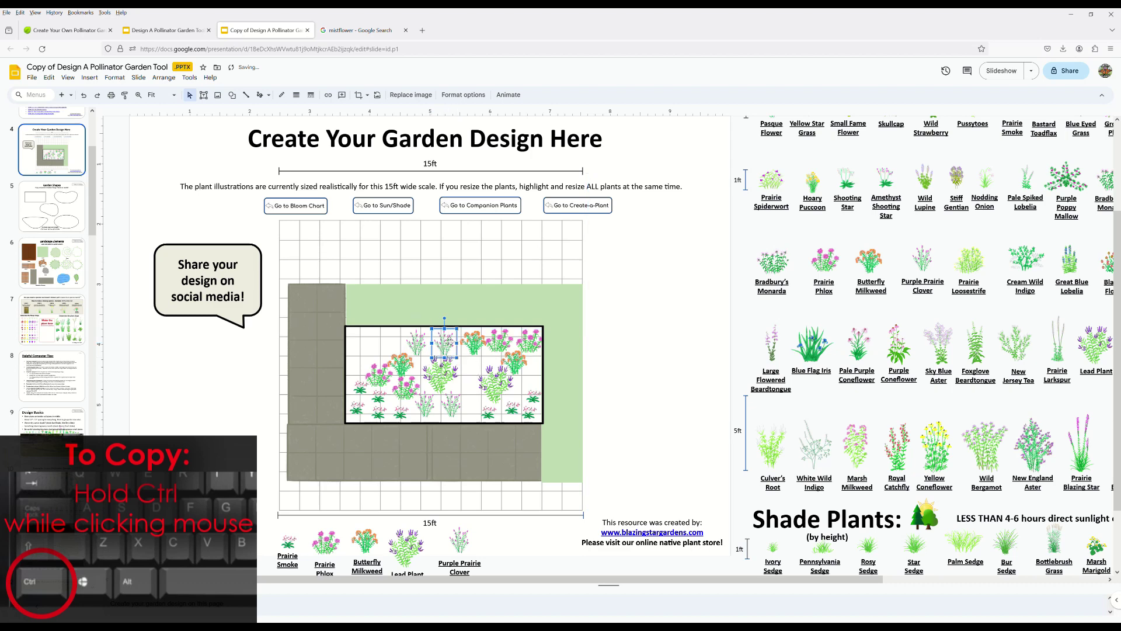